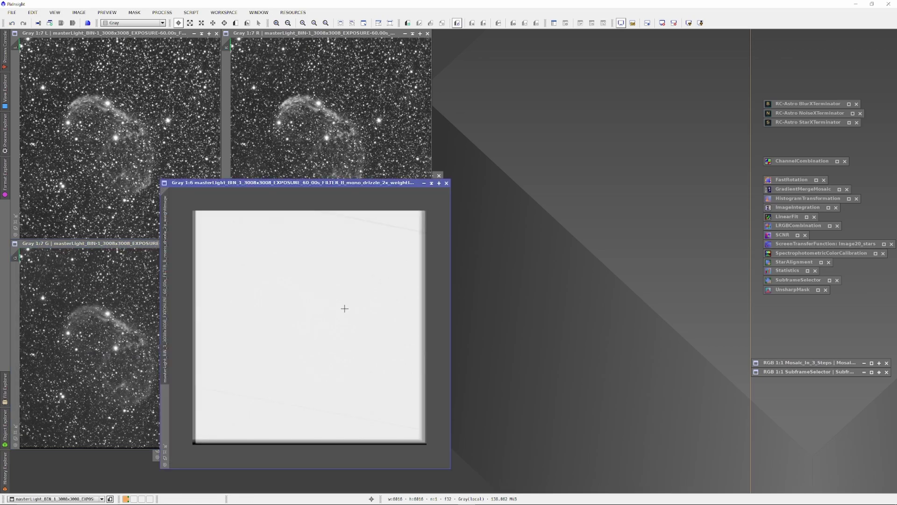
# Step: Close the weight image, then auto-stretch the blue integration and fit it to its window
pyautogui.click(446, 183)
pyautogui.click(332, 357)
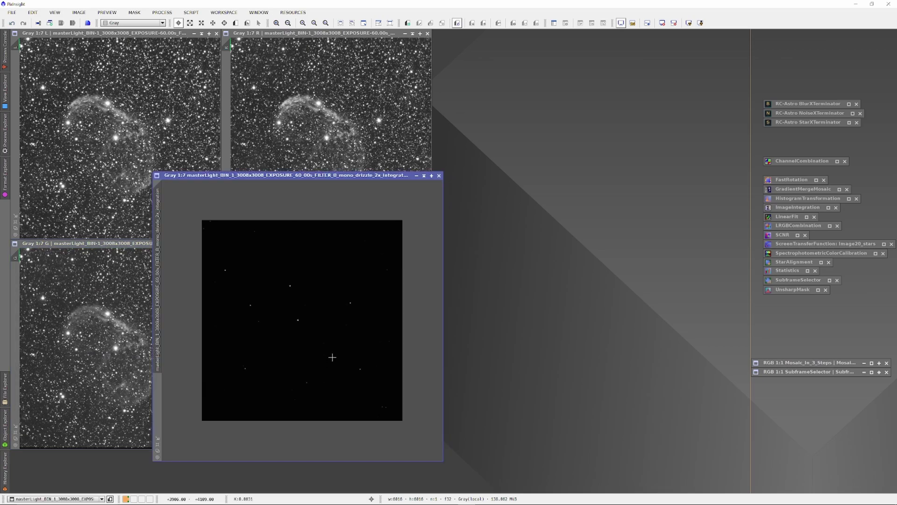
pyautogui.hotkey('ctrl', 'a')
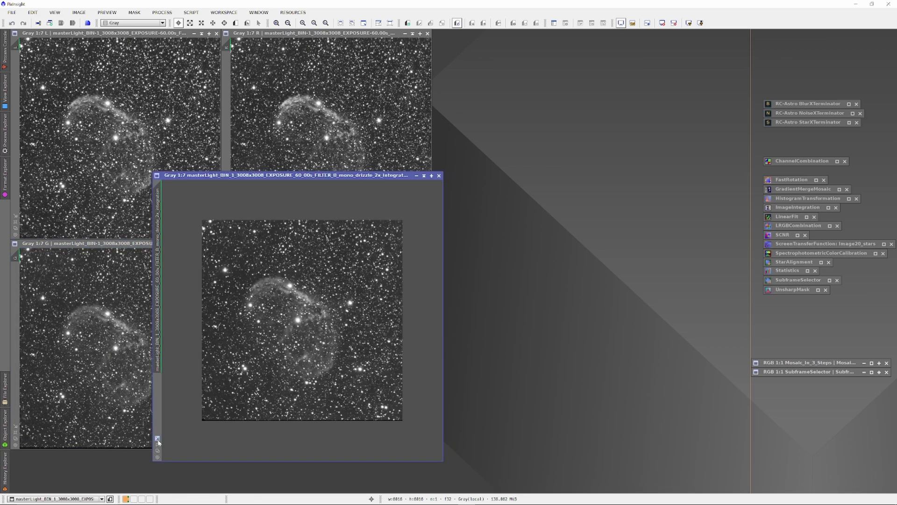
pyautogui.click(158, 438)
# Step: Rename the integration to B and place it in the bottom-right tile
pyautogui.doubleClick(159, 326)
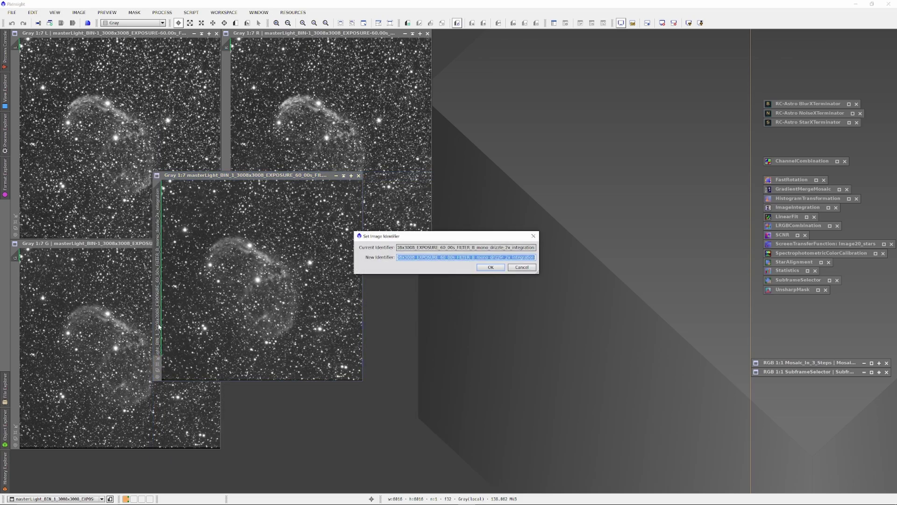
pyautogui.write('B')
pyautogui.press('Return')
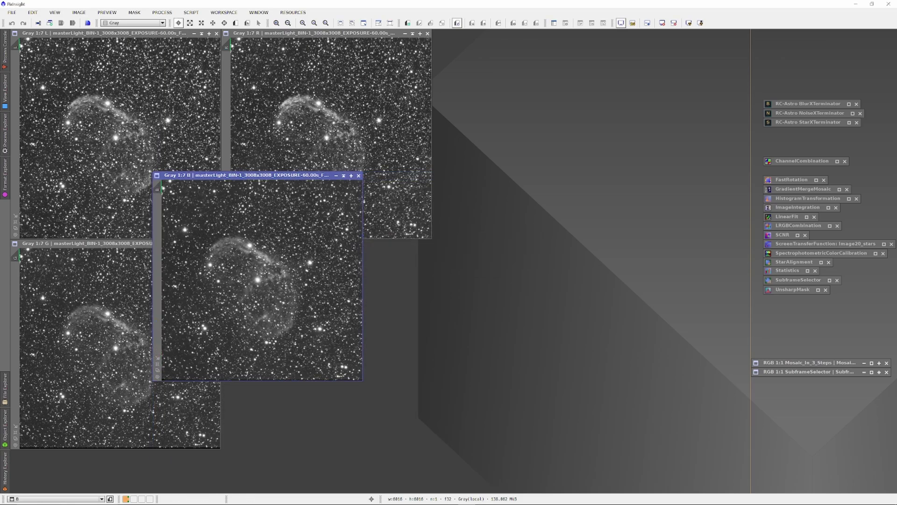
pyautogui.moveTo(229, 179); pyautogui.dragTo(298, 247)
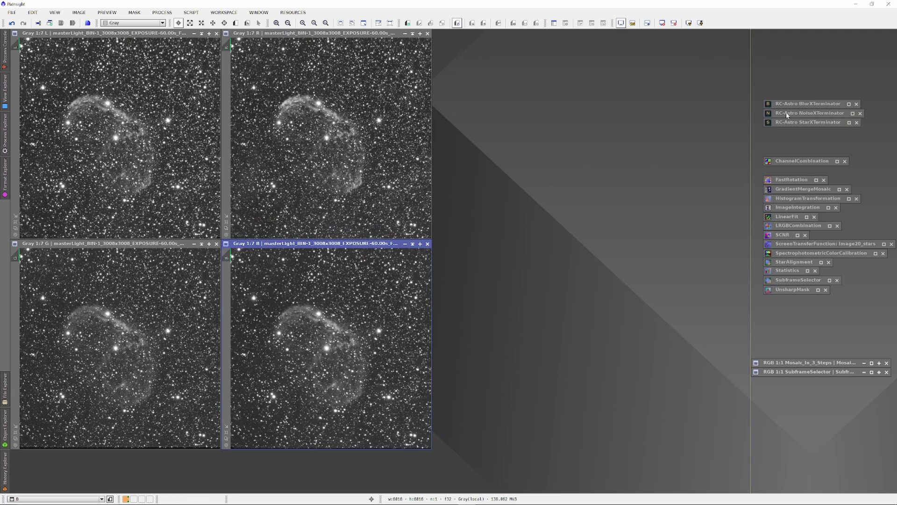
# Step: Run BlurXTerminator with Correct Only on the L, R and G masters, then iconize it
pyautogui.doubleClick(801, 105)
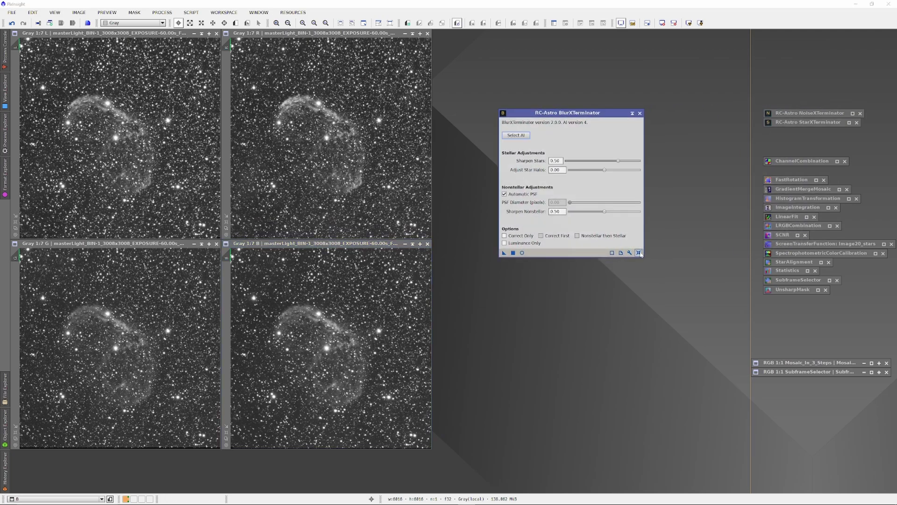
pyautogui.click(505, 236)
pyautogui.moveTo(503, 253); pyautogui.dragTo(192, 186)
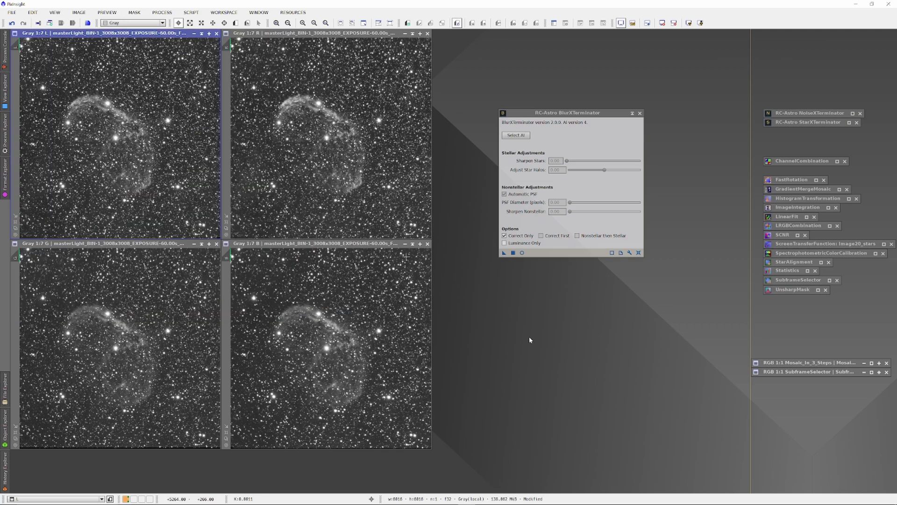
pyautogui.moveTo(503, 253); pyautogui.dragTo(376, 196)
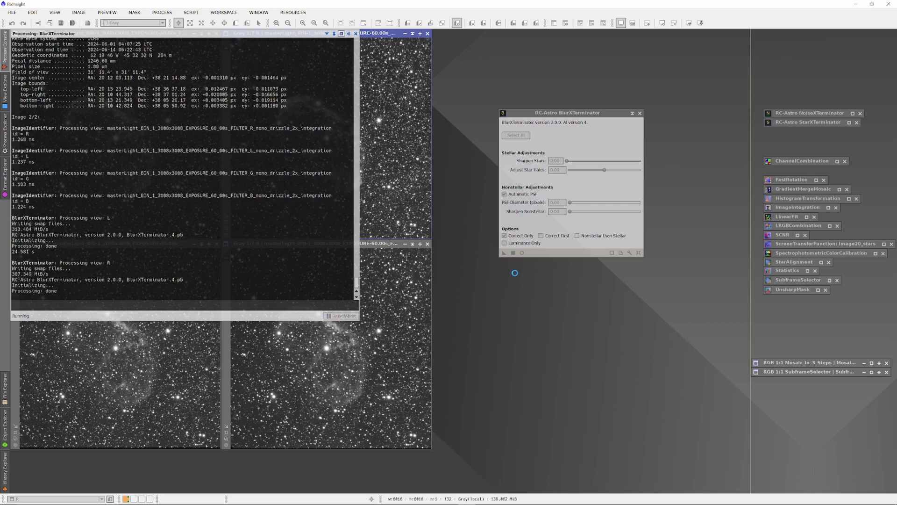
pyautogui.click(504, 252)
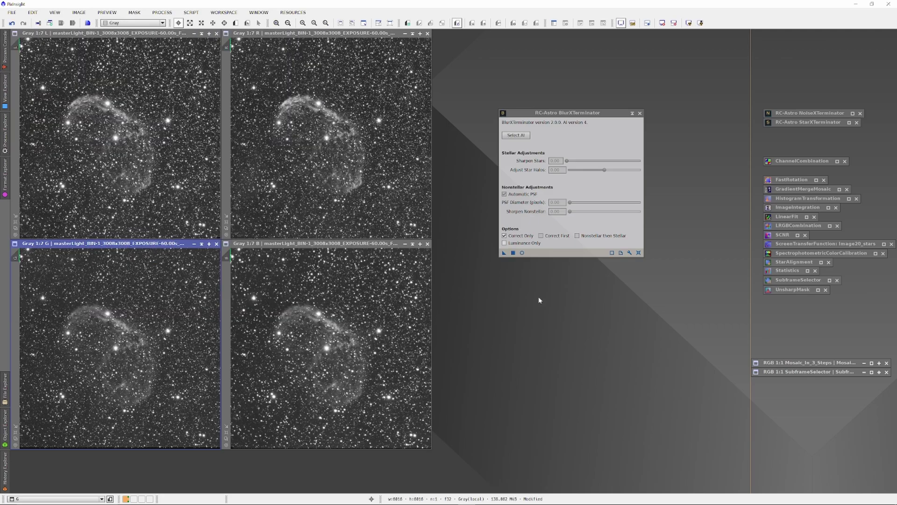
pyautogui.moveTo(504, 254); pyautogui.dragTo(789, 281)
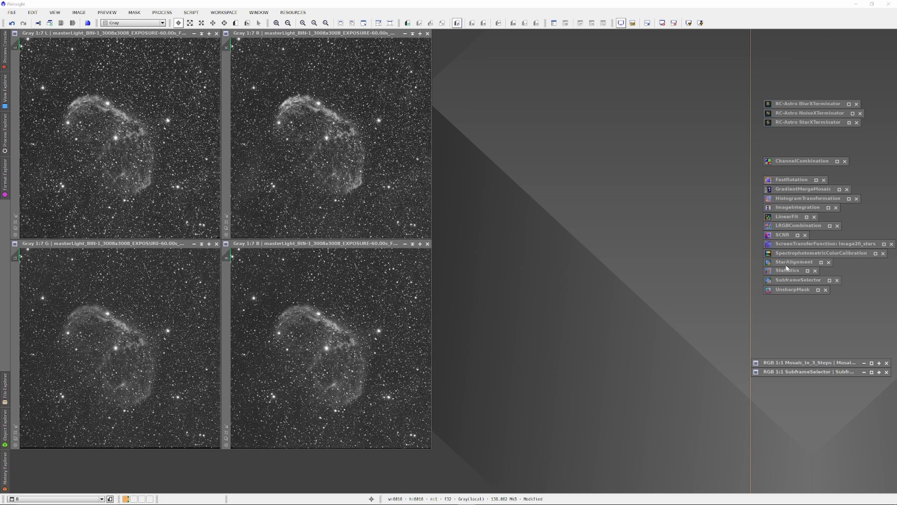
# Step: Reset StarAlignment, with L as the reference and R, G and B as targets
pyautogui.doubleClick(788, 263)
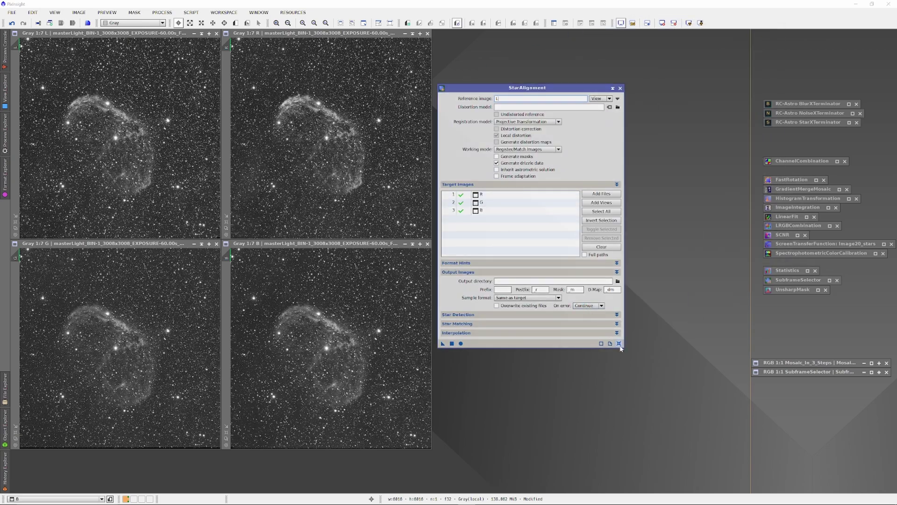
pyautogui.click(619, 343)
pyautogui.moveTo(19, 46); pyautogui.dragTo(518, 99)
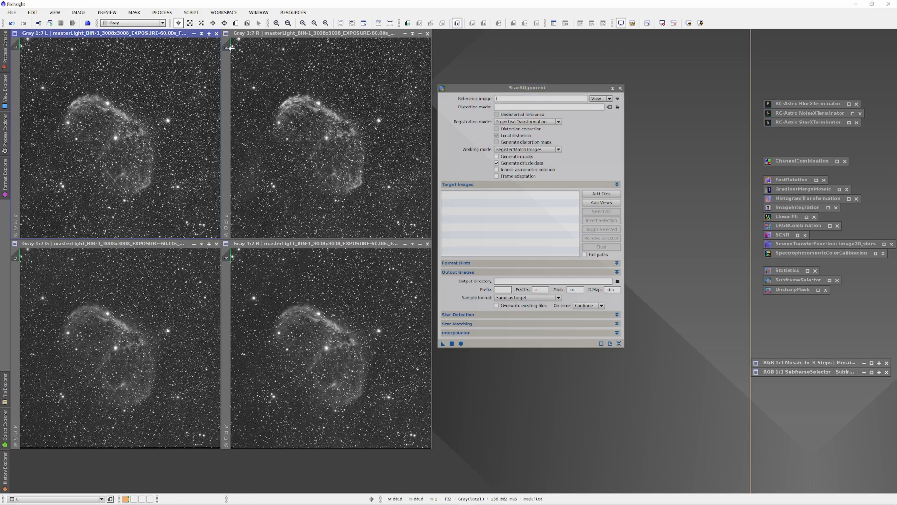
pyautogui.moveTo(227, 46); pyautogui.dragTo(467, 202)
pyautogui.moveTo(20, 253); pyautogui.dragTo(476, 205)
pyautogui.moveTo(229, 256); pyautogui.dragTo(514, 211)
# Step: Minimize and stack the R, G, B originals, run the alignment, and auto-stretch R_registered
pyautogui.click(405, 33)
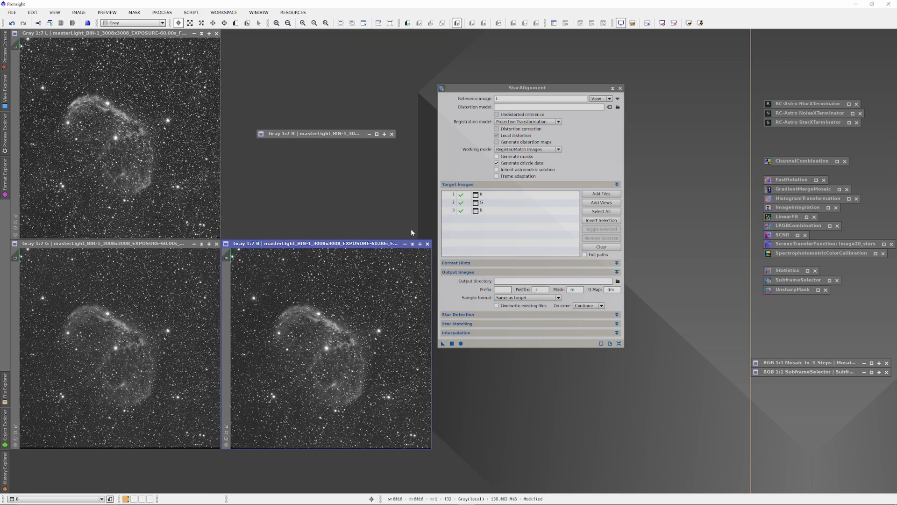
pyautogui.click(404, 244)
pyautogui.click(193, 244)
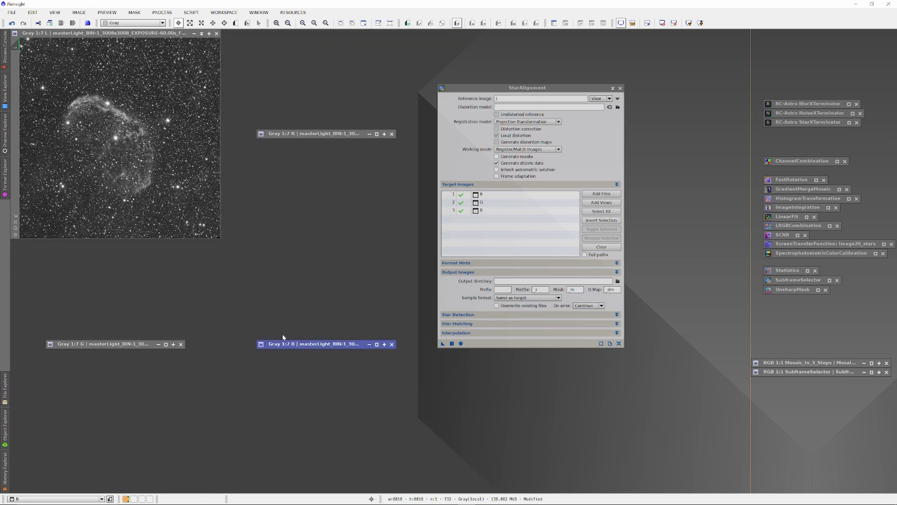
pyautogui.moveTo(289, 344); pyautogui.dragTo(782, 491)
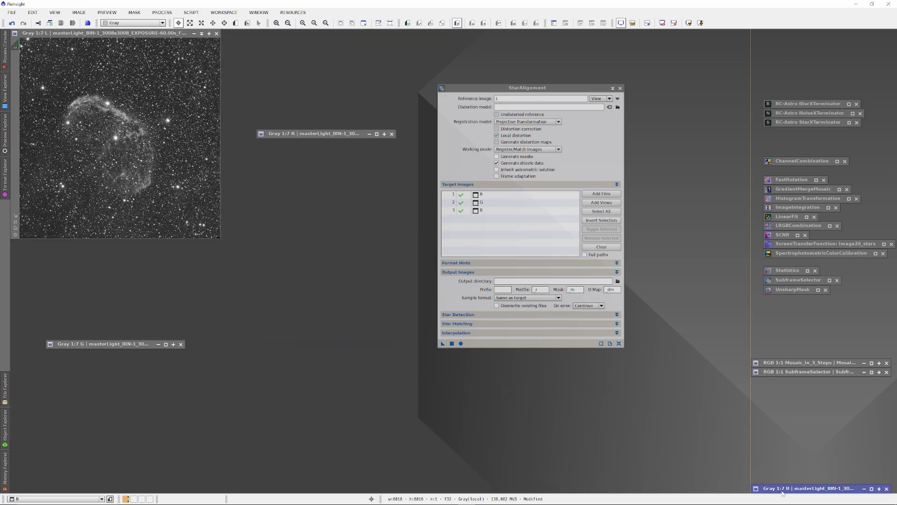
pyautogui.moveTo(117, 345); pyautogui.dragTo(822, 479)
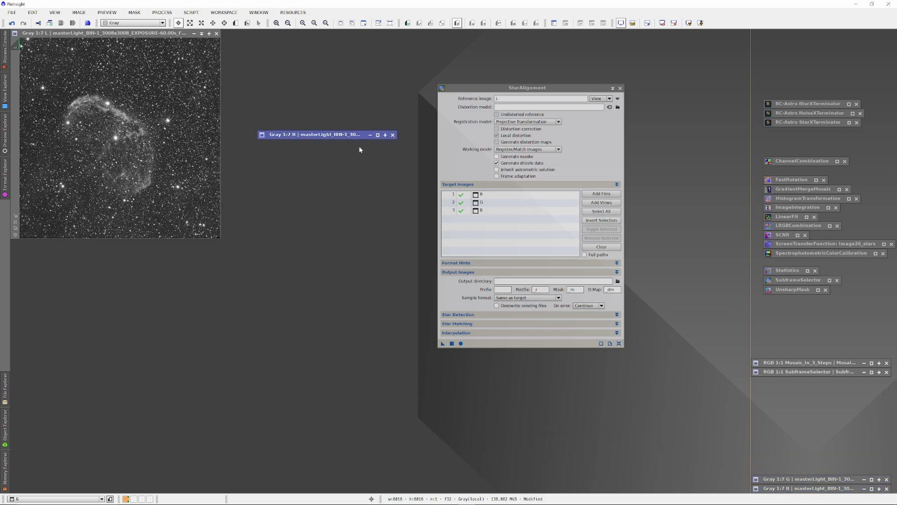
pyautogui.moveTo(346, 137); pyautogui.dragTo(841, 474)
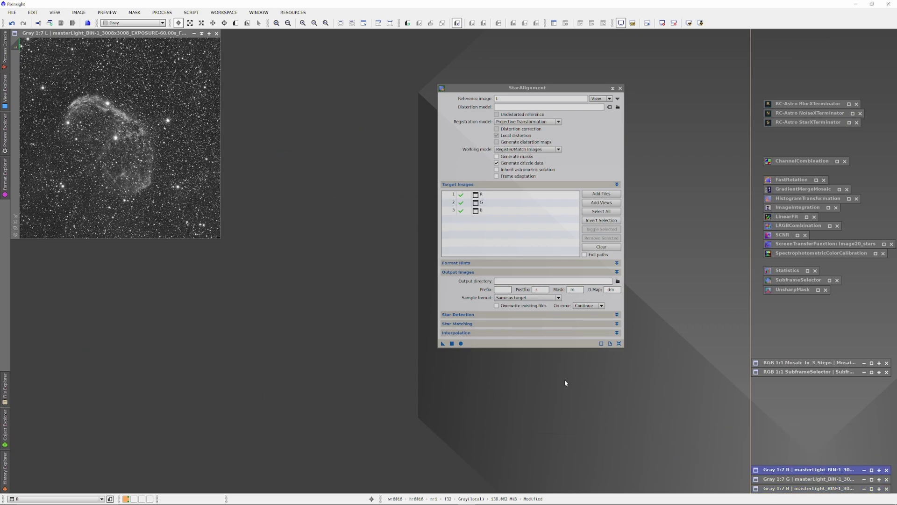
pyautogui.click(462, 344)
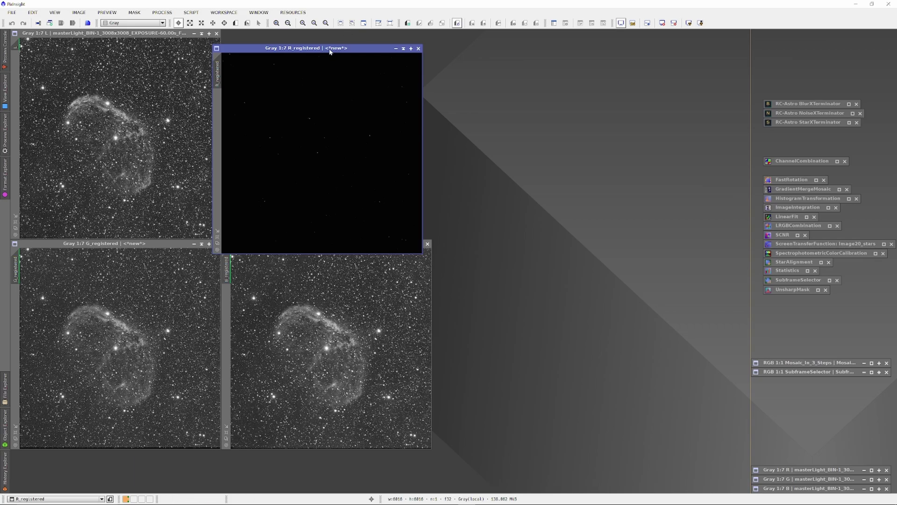
pyautogui.hotkey('ctrl', 'a')
# Step: Tile R_registered beside L and check Statistics for R_registered, G_registered and B_registered
pyautogui.moveTo(330, 52); pyautogui.dragTo(340, 36)
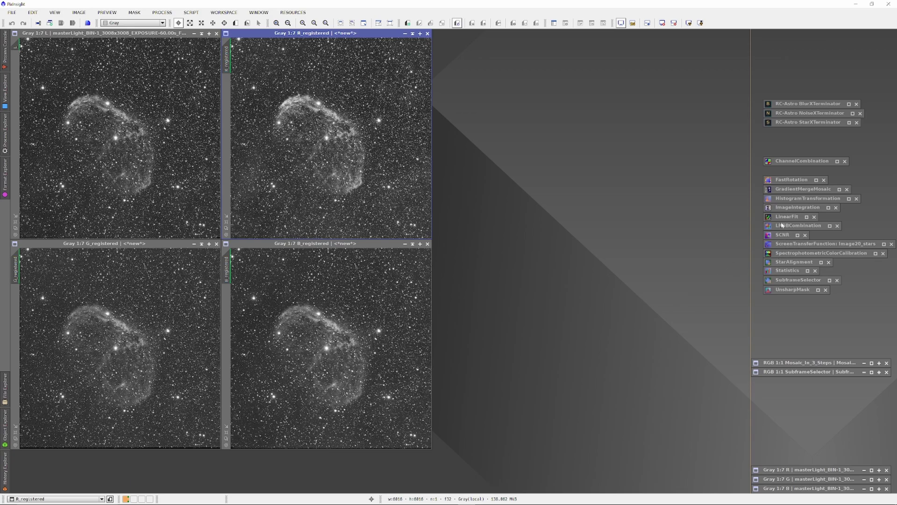
pyautogui.doubleClick(788, 270)
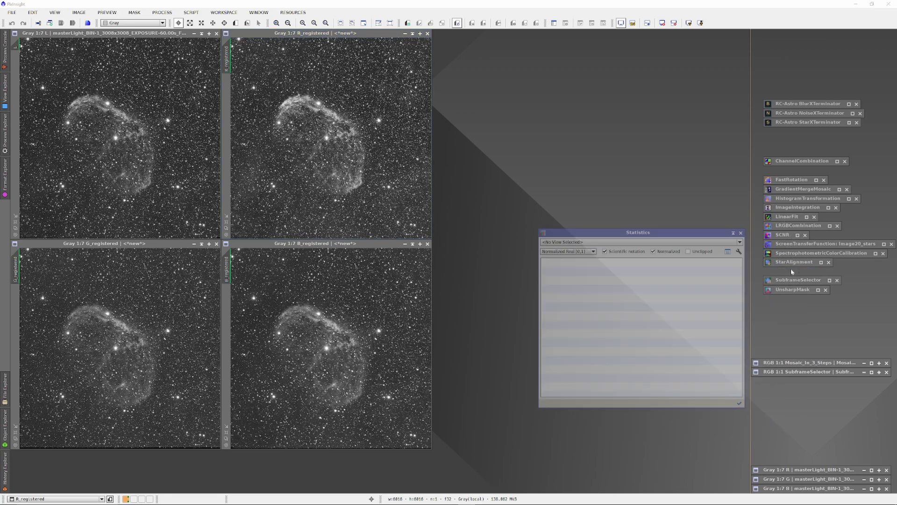
pyautogui.click(289, 81)
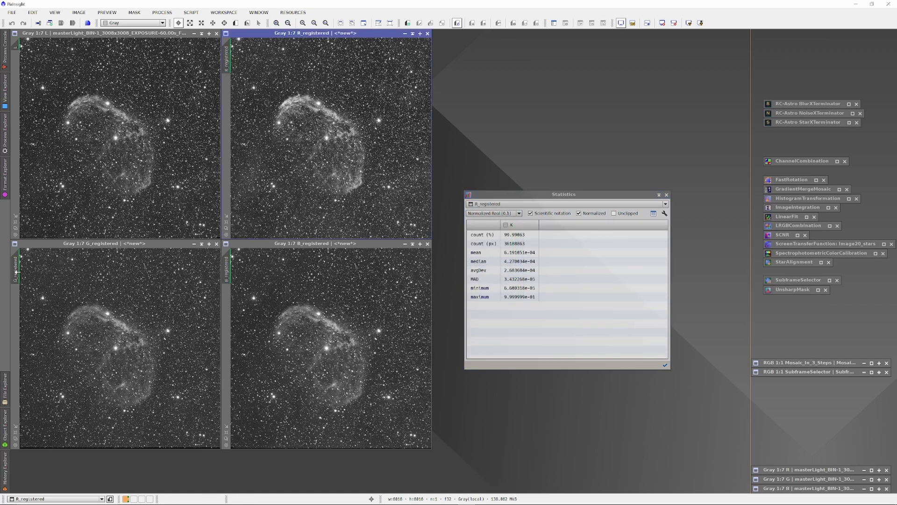
pyautogui.moveTo(15, 270); pyautogui.dragTo(497, 275)
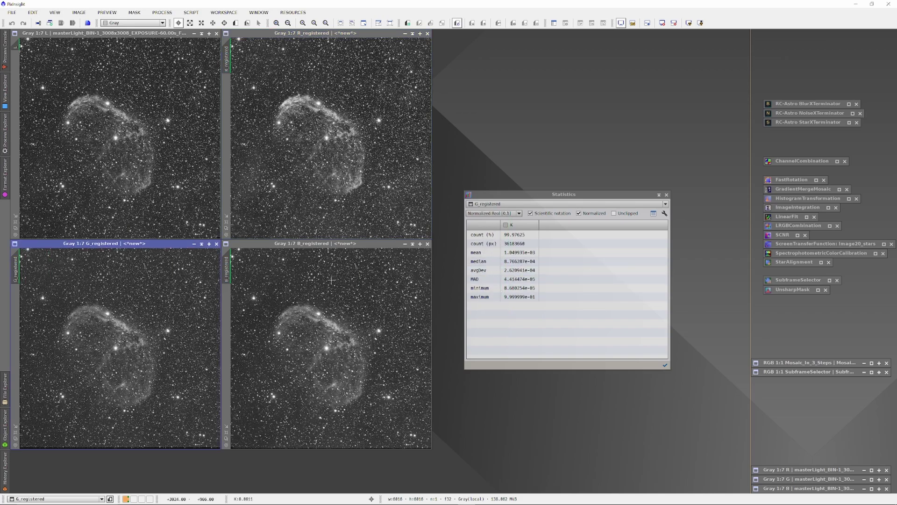
pyautogui.moveTo(226, 273); pyautogui.dragTo(584, 281)
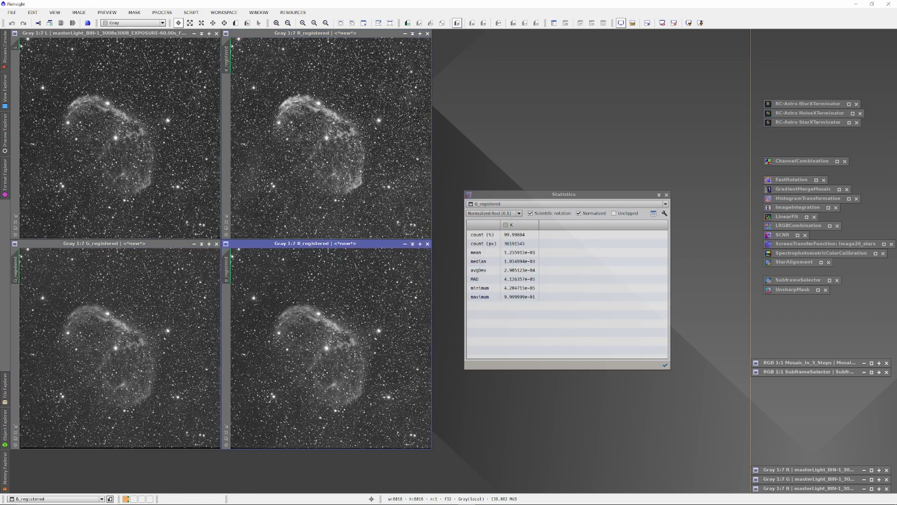
pyautogui.click(659, 194)
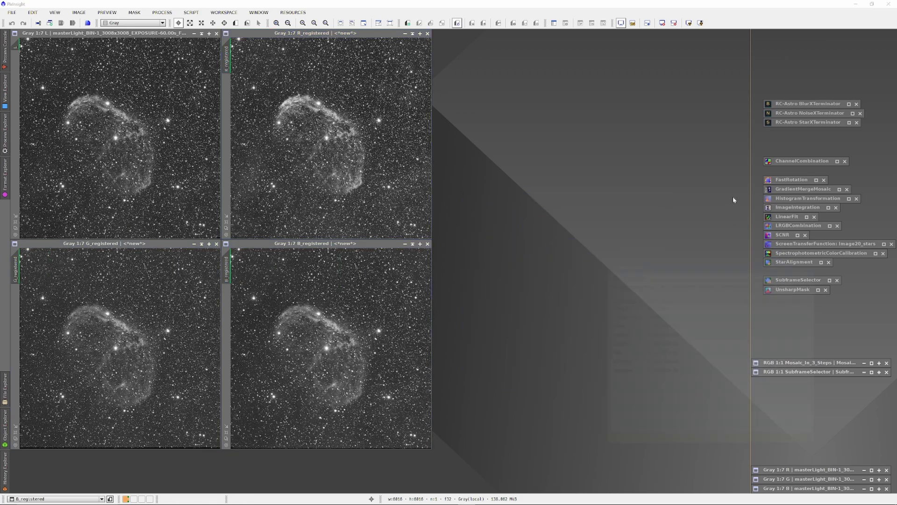
# Step: Linear-fit R_registered using G_registered as the LinearFit reference image
pyautogui.doubleClick(799, 217)
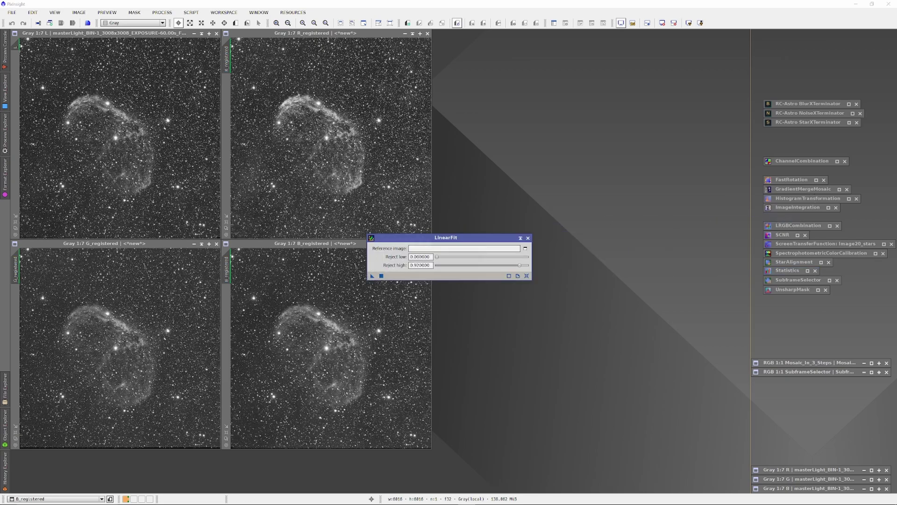
pyautogui.moveTo(16, 268); pyautogui.dragTo(506, 225)
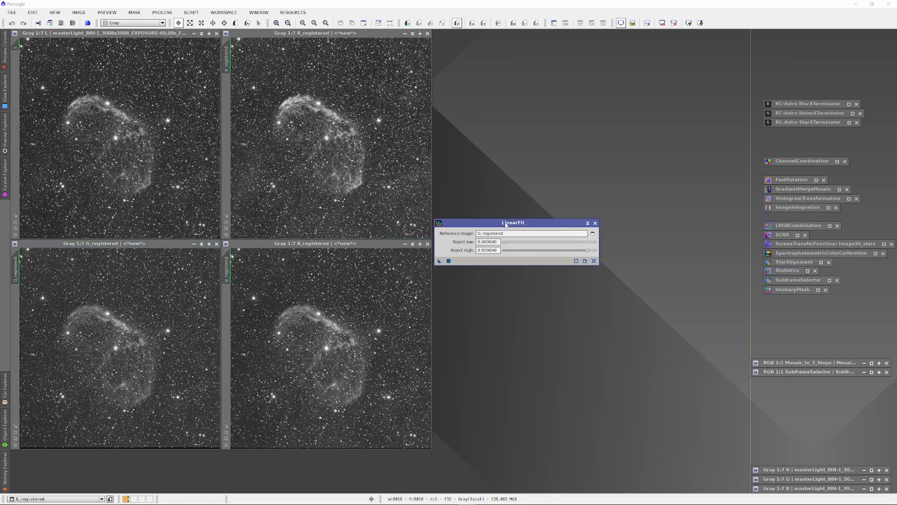
pyautogui.moveTo(439, 261); pyautogui.dragTo(382, 219)
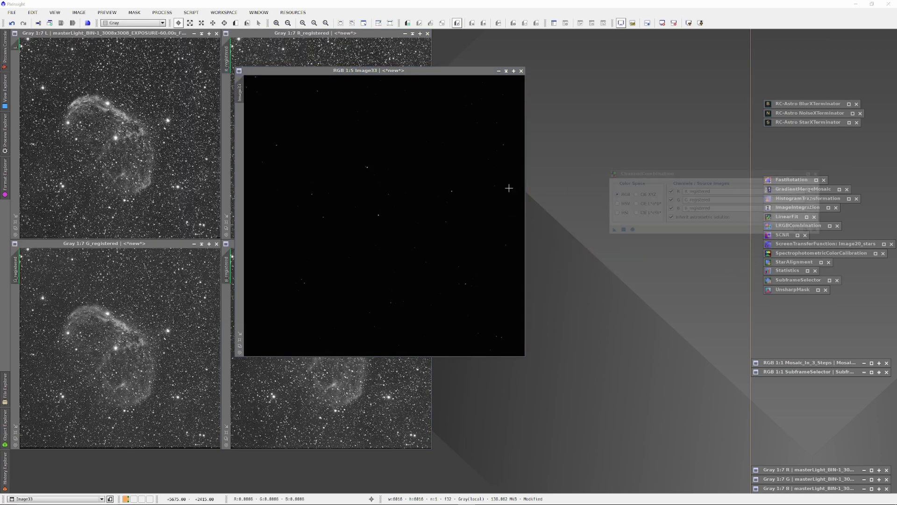
# Step: Rename the combined image to RGB_LF, auto-stretch its display, and move it left
pyautogui.doubleClick(240, 92)
pyautogui.write('RGB')
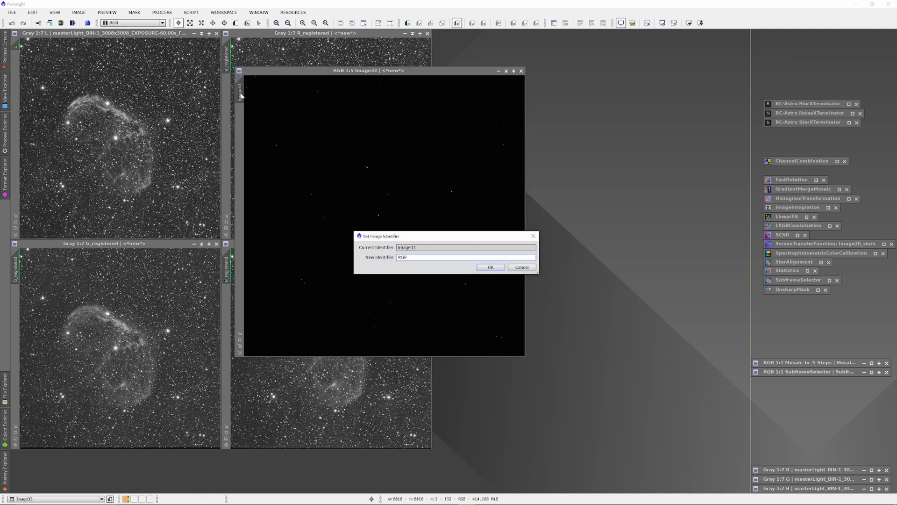
pyautogui.write('_LF')
pyautogui.press('Return')
pyautogui.hotkey('ctrl', 'a')
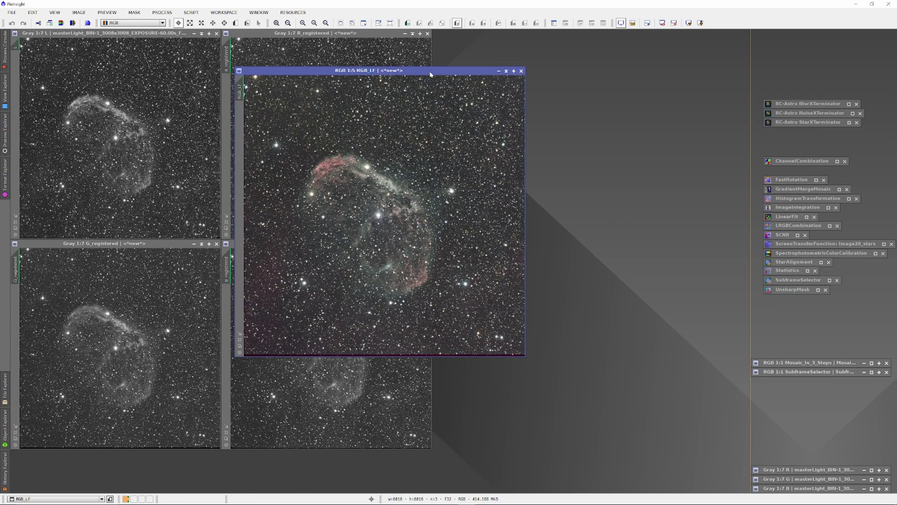
pyautogui.moveTo(400, 71); pyautogui.dragTo(287, 73)
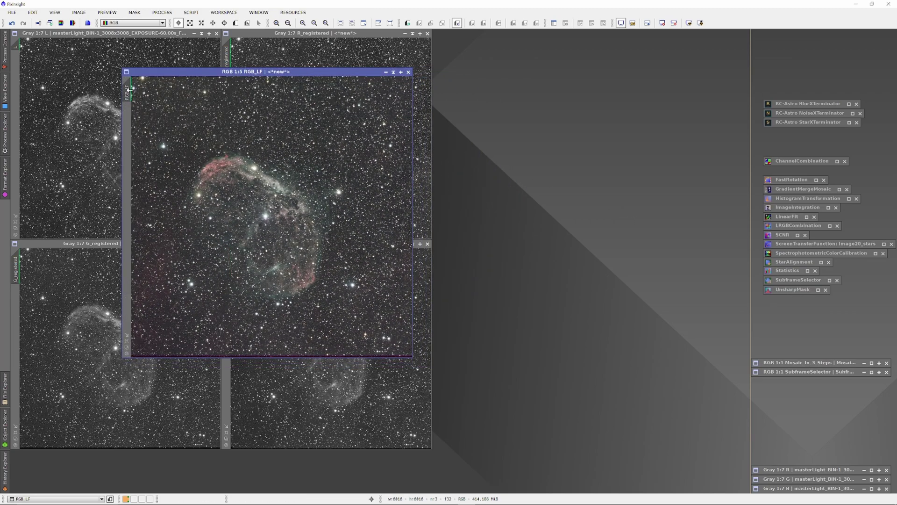
# Step: Duplicate RGB_LF as RGB_LF_clone and bring each image to the front in turn
pyautogui.moveTo(130, 90); pyautogui.dragTo(162, 91)
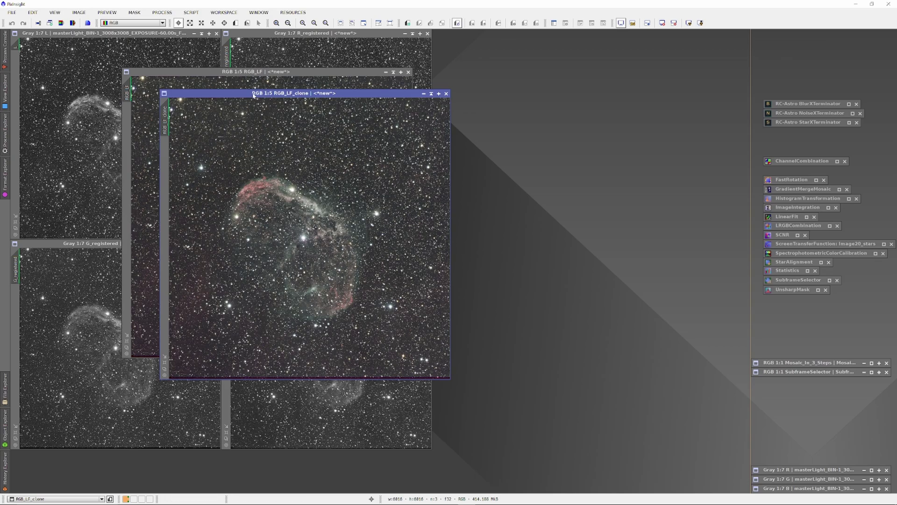
pyautogui.click(149, 75)
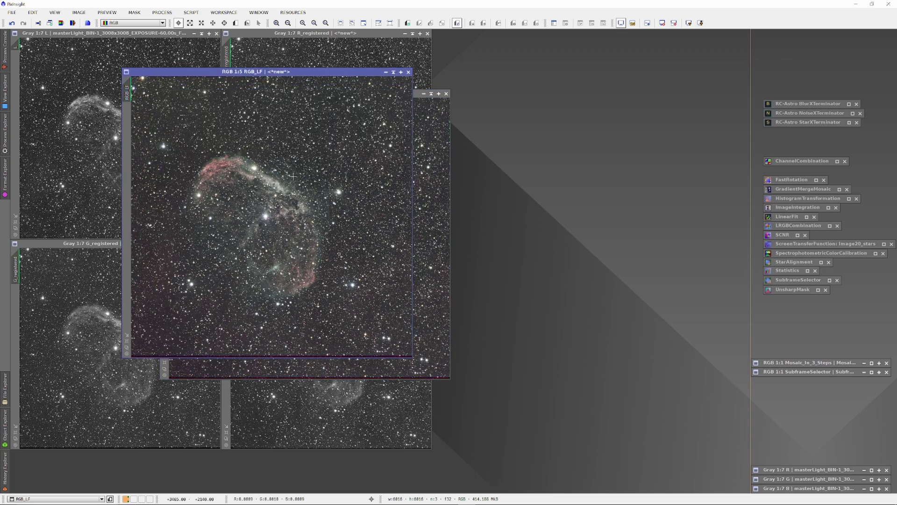
pyautogui.click(436, 223)
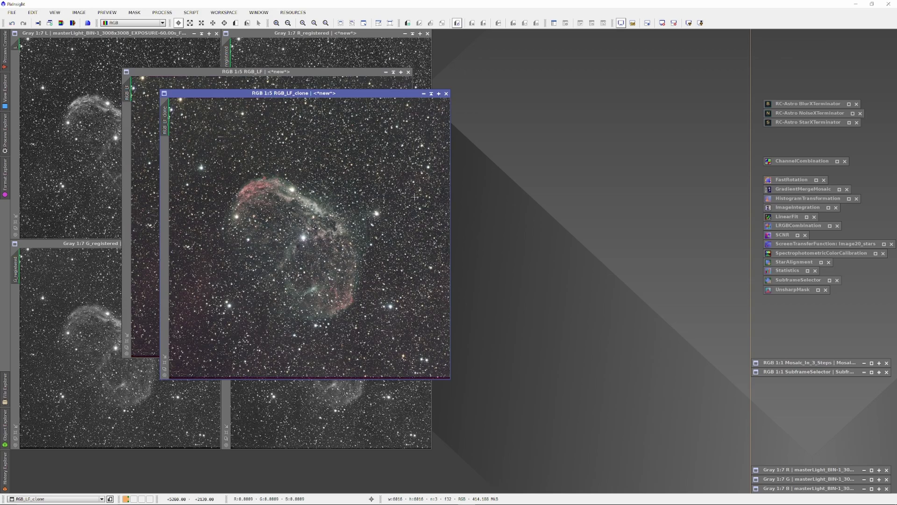
# Step: Shade RGB_LF at the top right and make RGB_LF_clone the active image
pyautogui.click(393, 72)
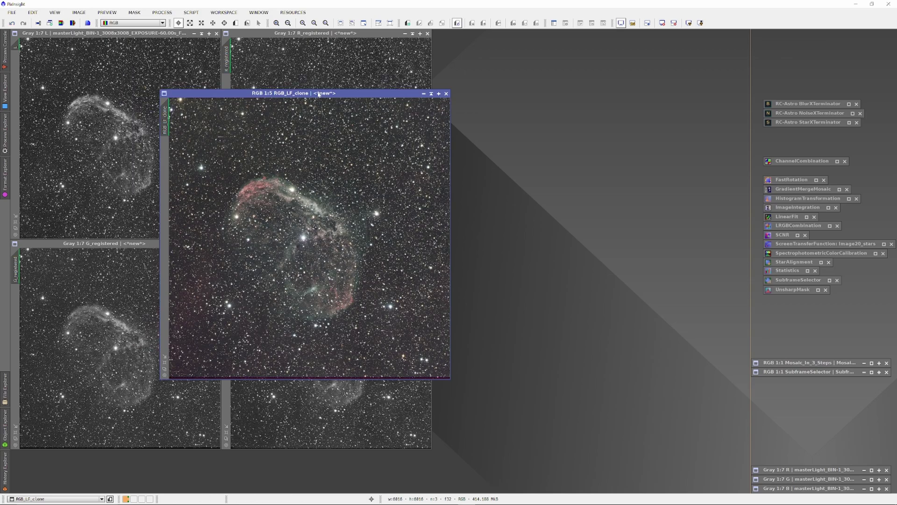
pyautogui.moveTo(319, 93); pyautogui.dragTo(465, 100)
pyautogui.click(264, 213)
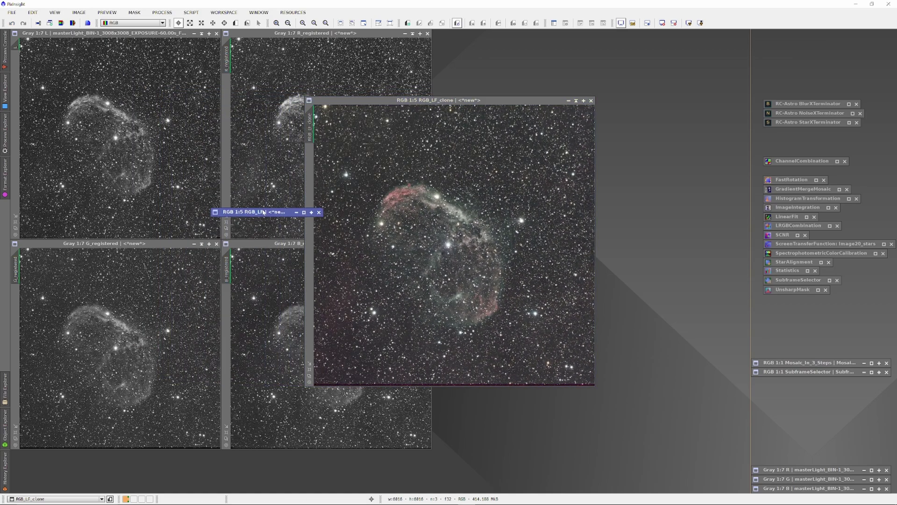
pyautogui.moveTo(264, 213)
pyautogui.mouseDown()
pyautogui.moveTo(521, 73)
pyautogui.moveTo(693, 33)
pyautogui.mouseUp()
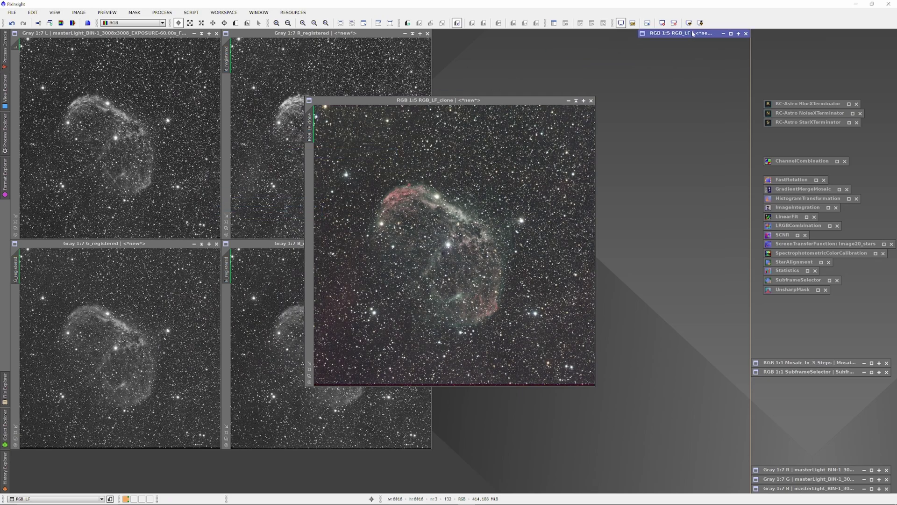
pyautogui.moveTo(456, 104); pyautogui.dragTo(305, 96)
pyautogui.click(305, 95)
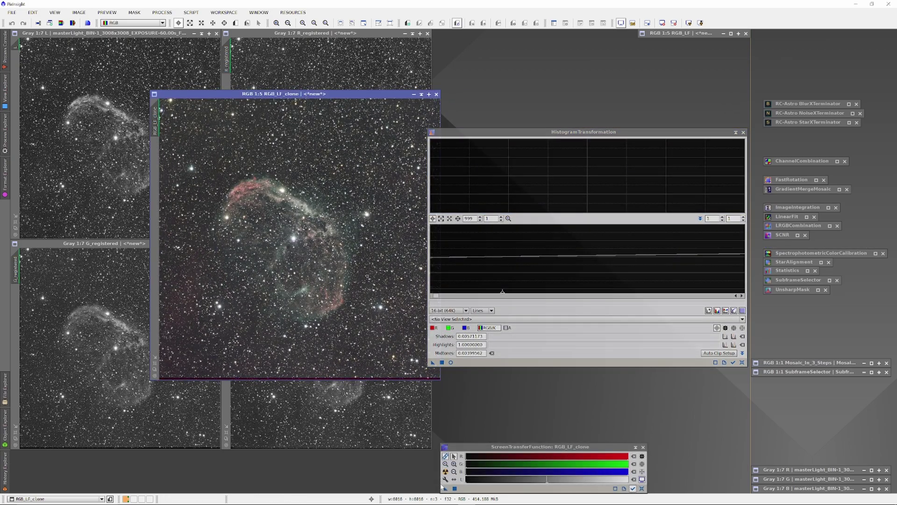
# Step: Copy the screen stretch into HistogramTransformation and apply it permanently to RGB_LF_clone
pyautogui.moveTo(445, 488); pyautogui.dragTo(438, 365)
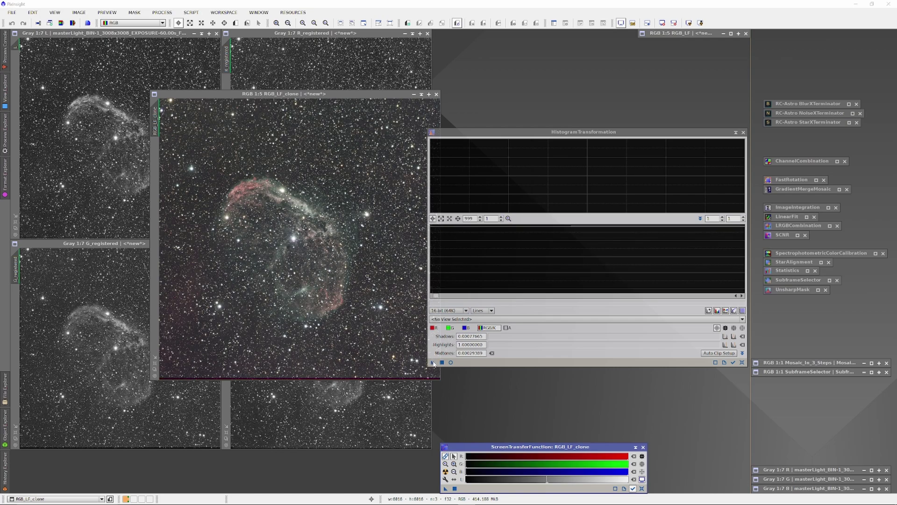
pyautogui.moveTo(432, 363); pyautogui.dragTo(382, 338)
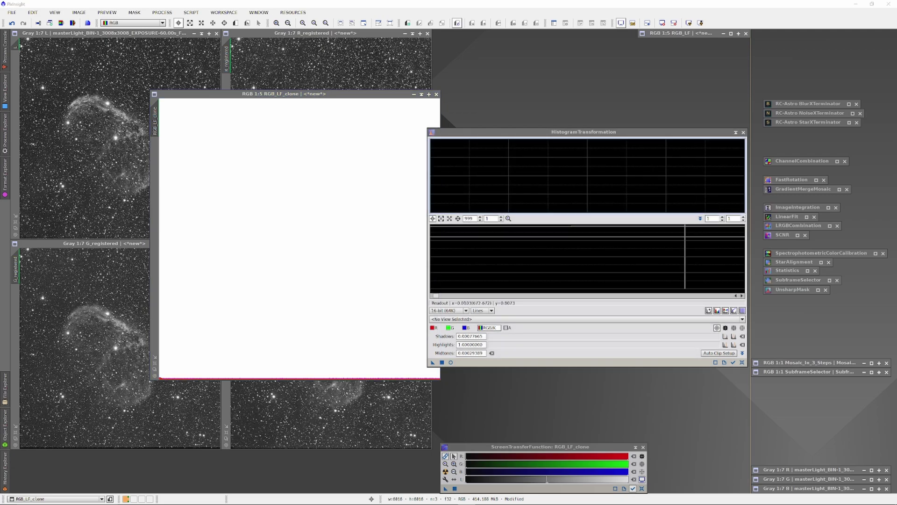
pyautogui.click(736, 132)
# Step: Iconize ScreenTransferFunction and restore a normal display of the stretched RGB_LF_clone
pyautogui.click(636, 447)
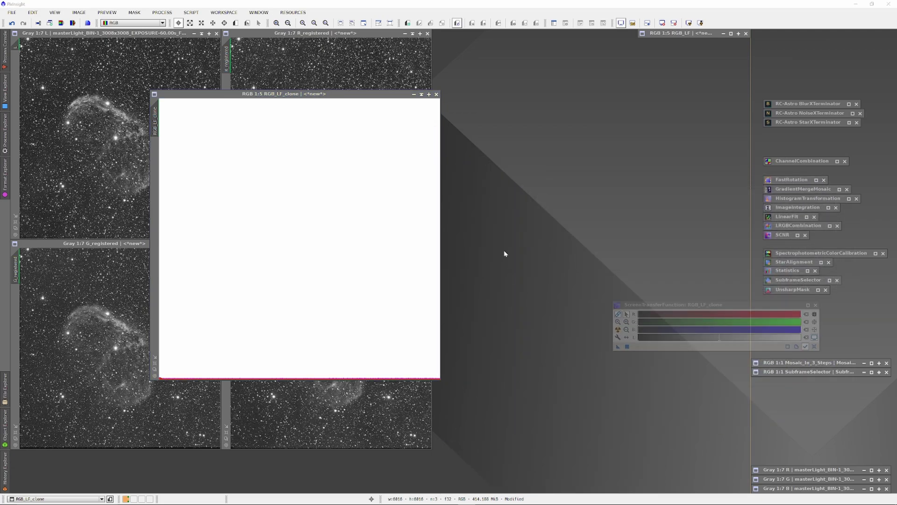
pyautogui.click(348, 98)
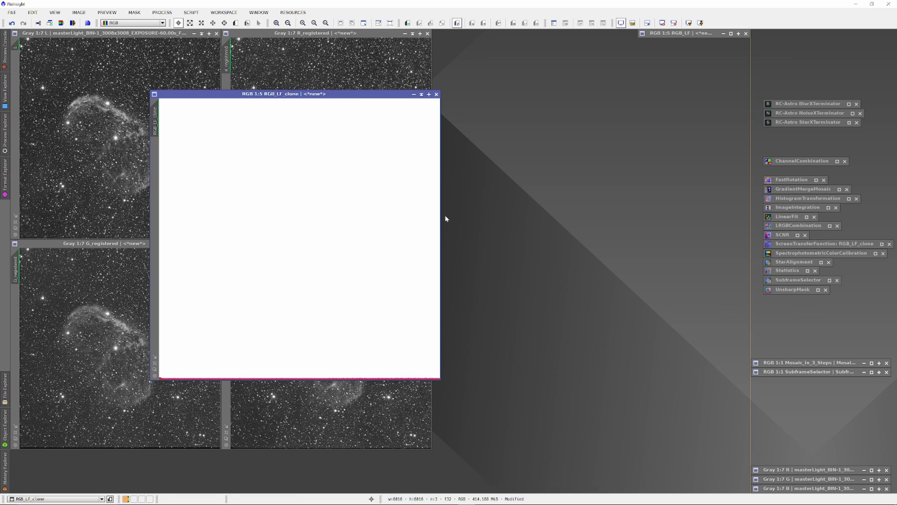
pyautogui.hotkey('ctrl', 'a')
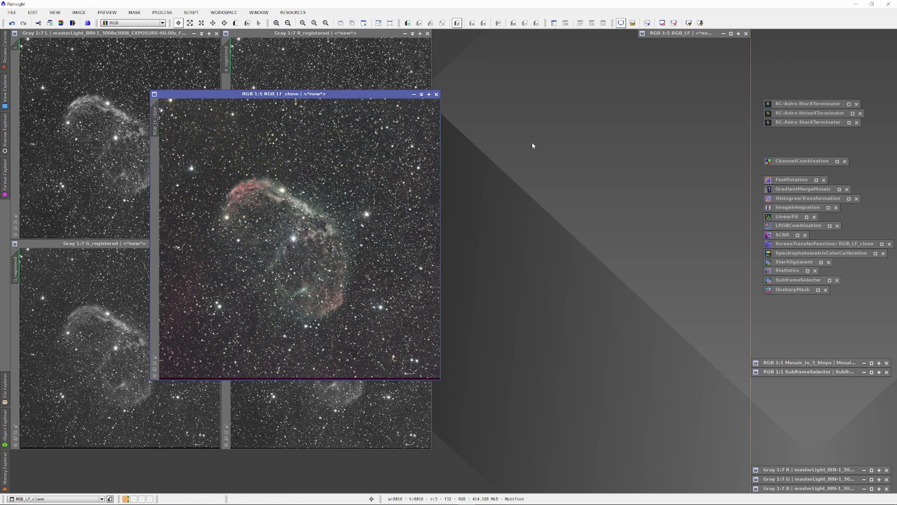
pyautogui.doubleClick(809, 113)
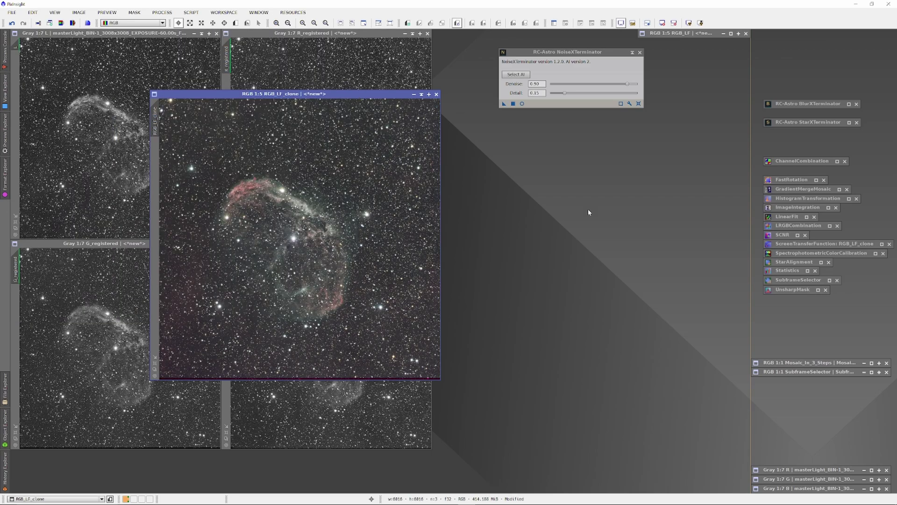
pyautogui.click(632, 52)
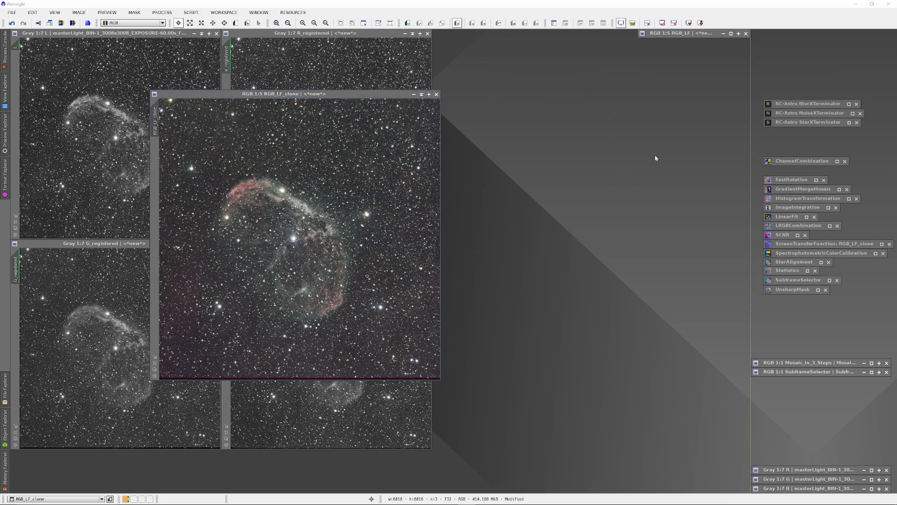
pyautogui.click(346, 95)
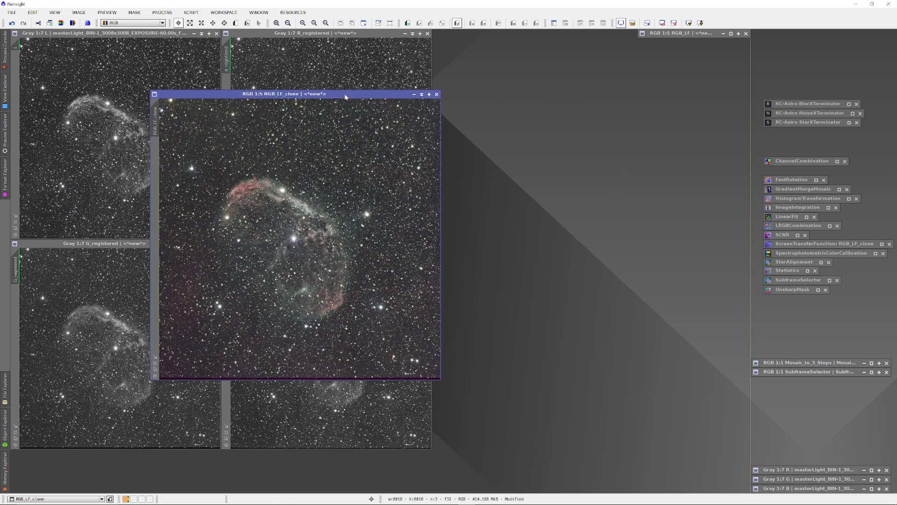
pyautogui.doubleClick(795, 124)
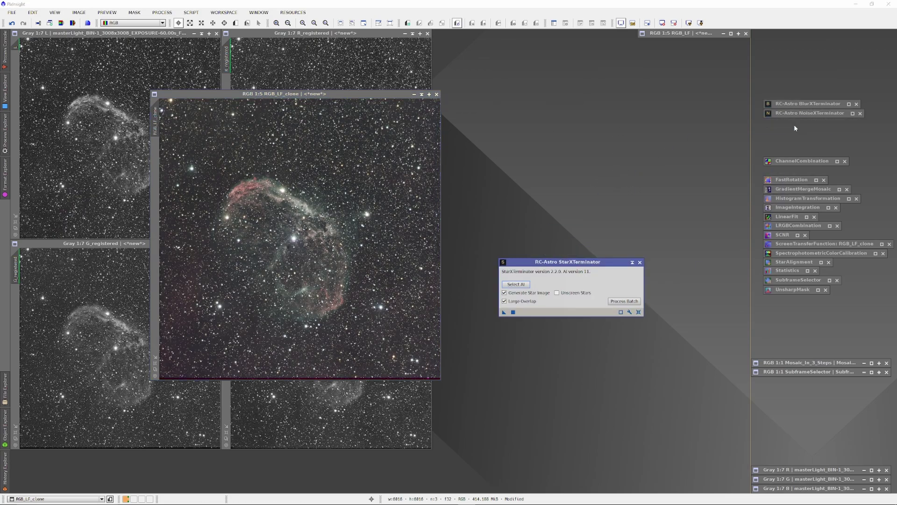
# Step: Select the AI model file and run StarXTerminator on RGB_LF_clone to extract its stars
pyautogui.click(511, 285)
pyautogui.click(567, 264)
pyautogui.press('Return')
pyautogui.moveTo(504, 312); pyautogui.dragTo(395, 288)
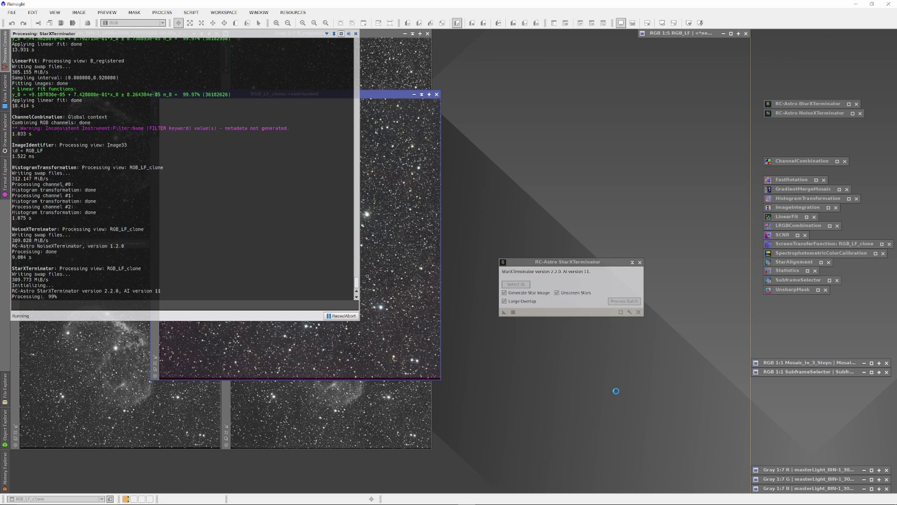
# Step: Put away StarXTerminator and bring the starless RGB_LF_clone to the front
pyautogui.click(632, 263)
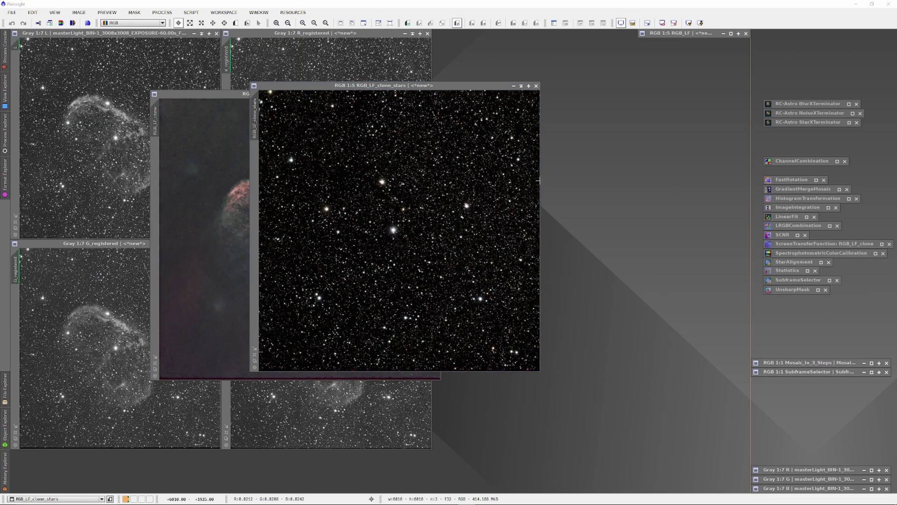
pyautogui.click(189, 97)
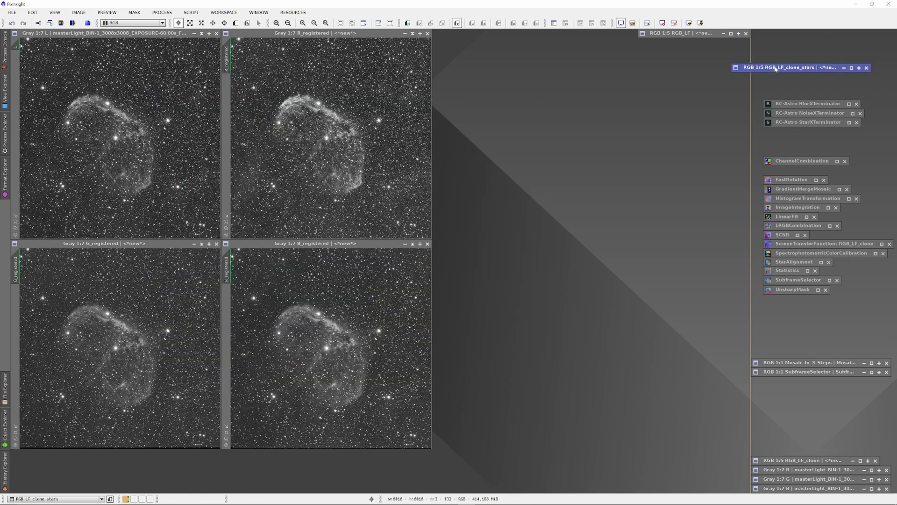
# Step: Reopen RGB_LF, then reset and auto-stretch its screen stretch to reveal the nebula
pyautogui.doubleClick(682, 31)
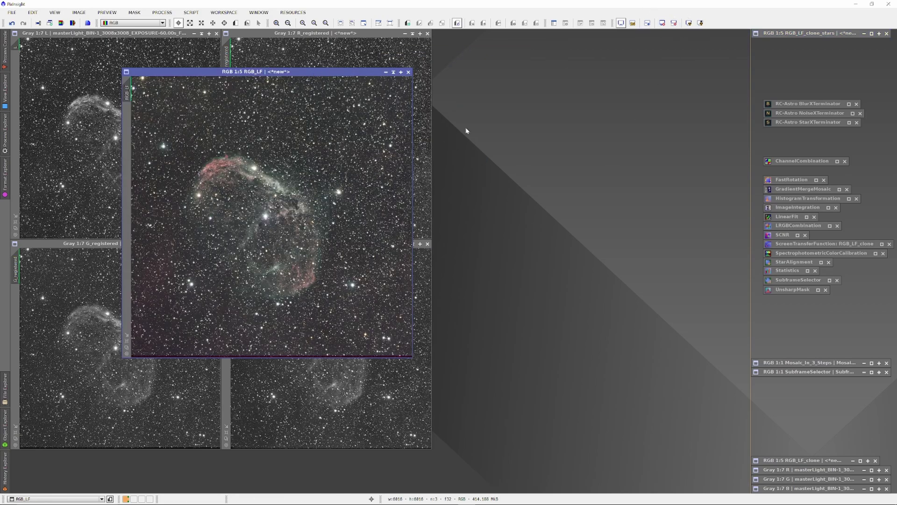
pyautogui.moveTo(320, 74); pyautogui.dragTo(323, 79)
pyautogui.hotkey('ctrl', 'F12')
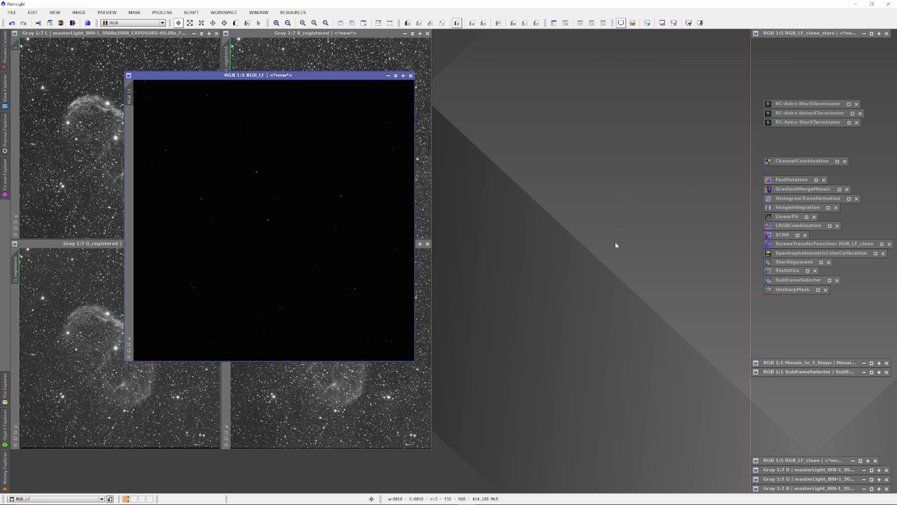
pyautogui.hotkey('ctrl', 'a')
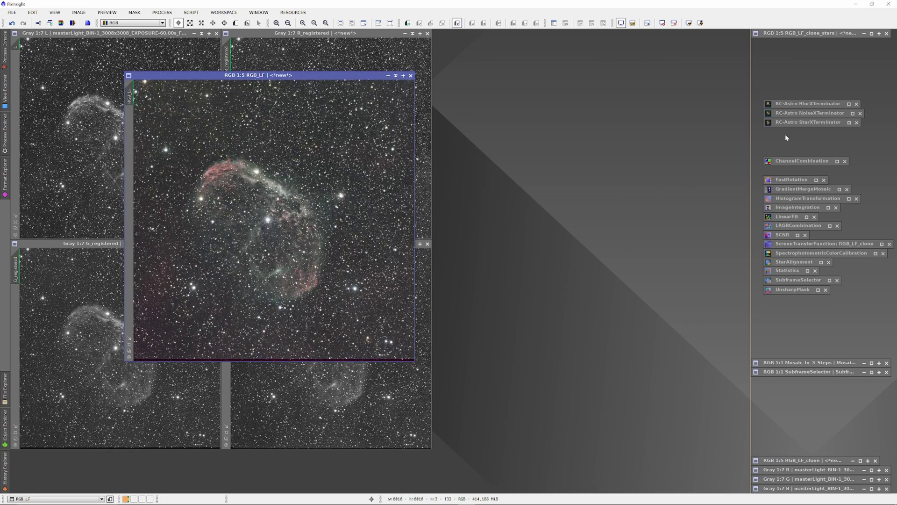
# Step: Run StarXTerminator on RGB_LF with Generate Star Image and Unscreen Stars unchecked
pyautogui.doubleClick(798, 123)
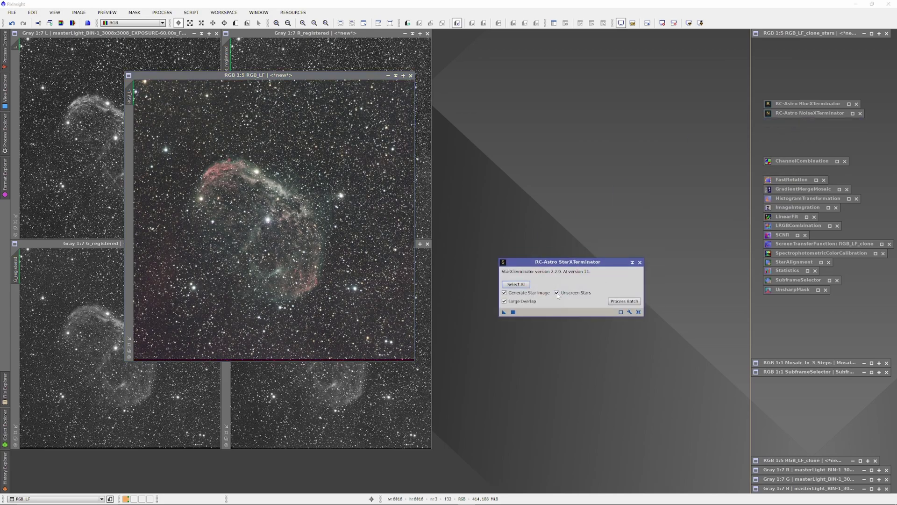
pyautogui.click(557, 292)
pyautogui.click(504, 293)
pyautogui.click(513, 311)
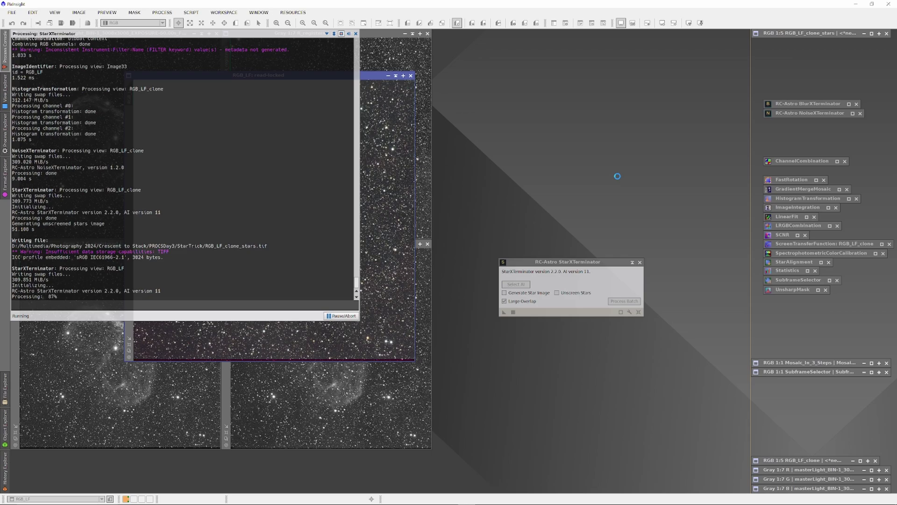
# Step: Reset RGB_LF's screen stretch and load it into a default HistogramTransformation with Real-Time Preview
pyautogui.click(632, 262)
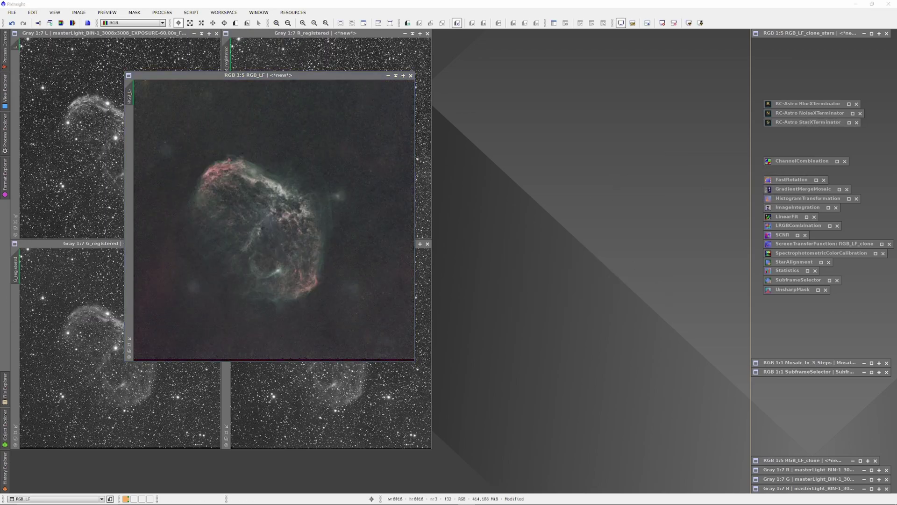
pyautogui.hotkey('ctrl', 'F12')
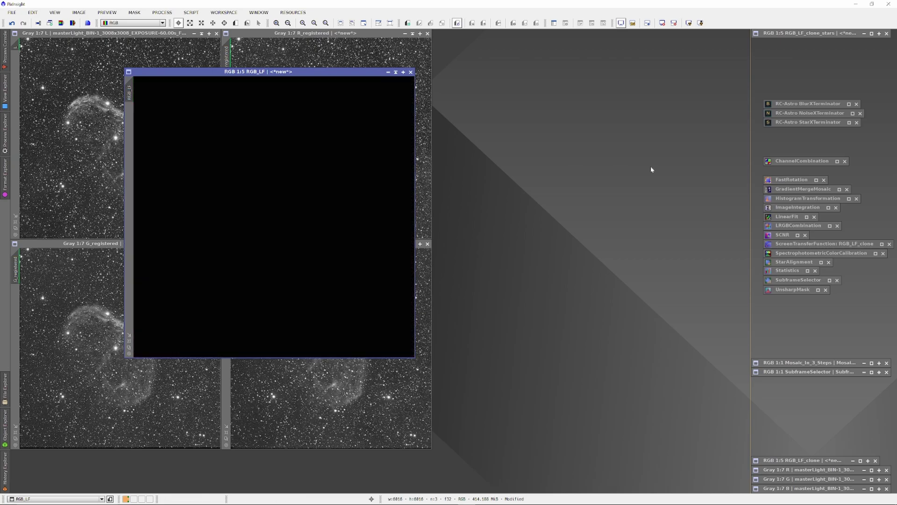
pyautogui.doubleClick(808, 198)
pyautogui.moveTo(129, 92); pyautogui.dragTo(468, 319)
pyautogui.click(741, 363)
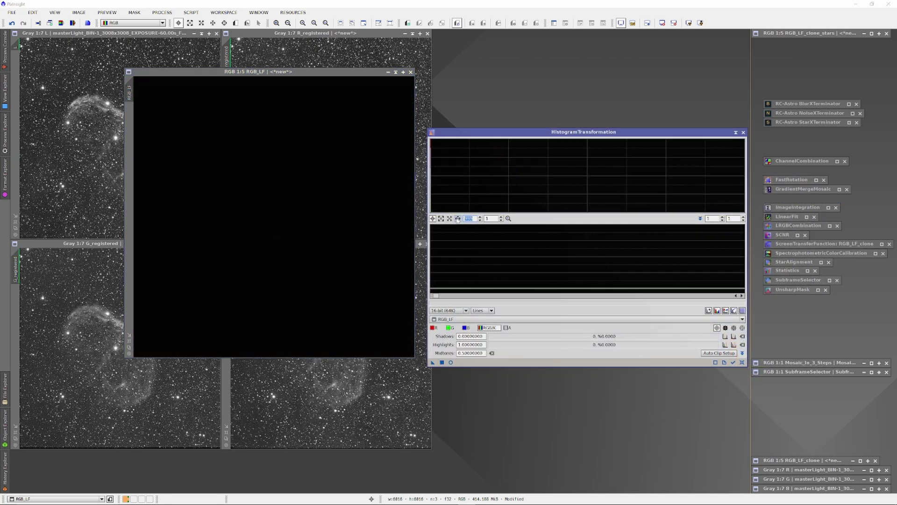
pyautogui.click(451, 362)
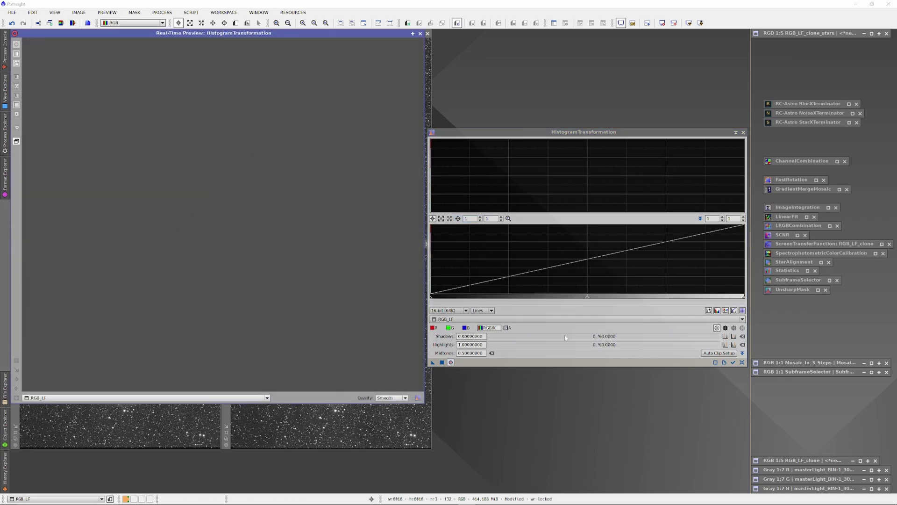
# Step: Lower the midtones and raise the black point to brighten the nebula and darken the background
pyautogui.moveTo(587, 296); pyautogui.dragTo(438, 294)
pyautogui.scroll(5, 432, 299)
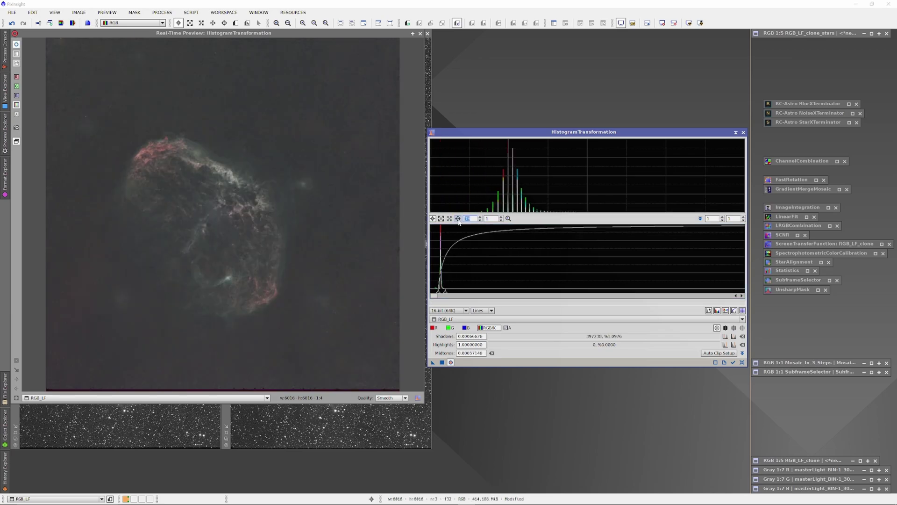
pyautogui.scroll(3, 461, 227)
pyautogui.scroll(4, 460, 227)
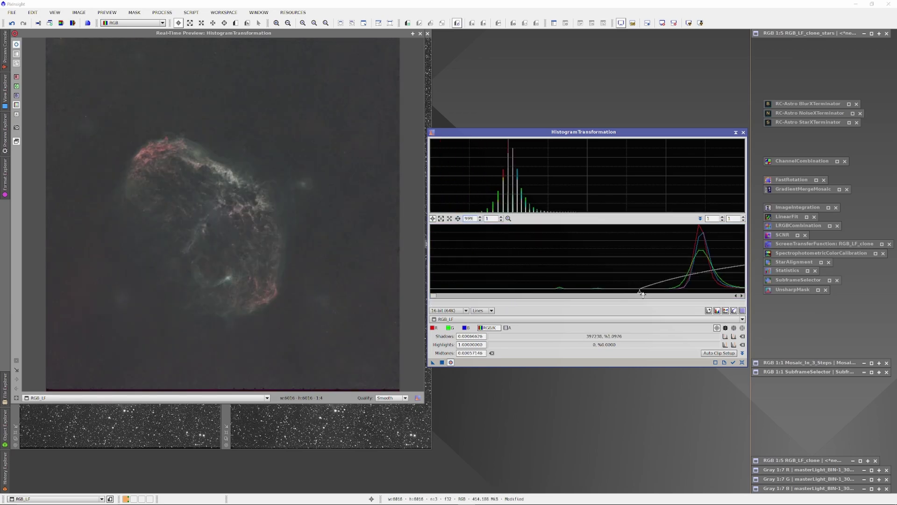
pyautogui.moveTo(642, 295); pyautogui.dragTo(667, 298)
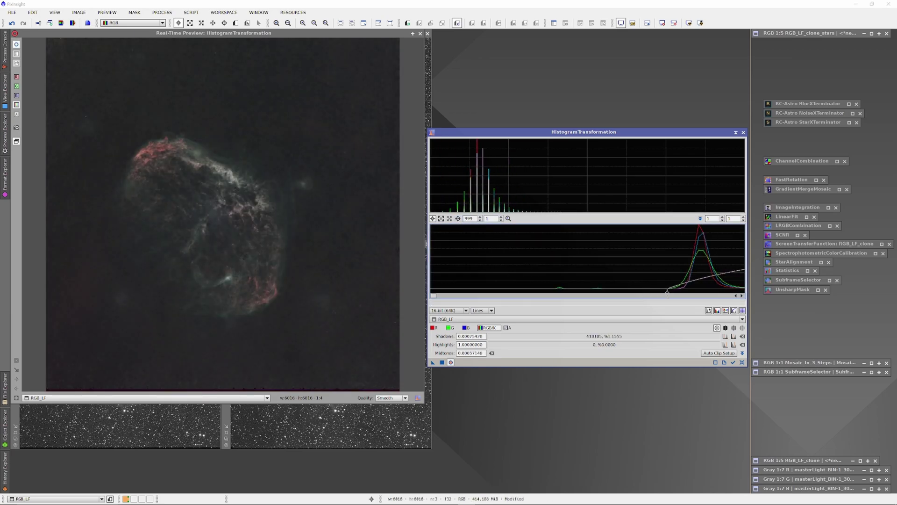
pyautogui.scroll(1, 691, 287)
pyautogui.moveTo(663, 293); pyautogui.dragTo(660, 294)
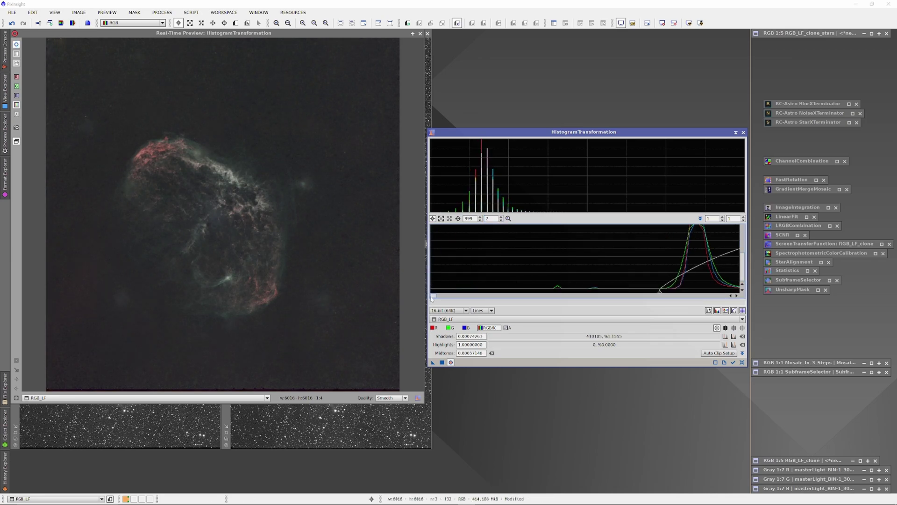
pyautogui.hscroll(3, 433, 296)
pyautogui.moveTo(589, 294); pyautogui.dragTo(584, 294)
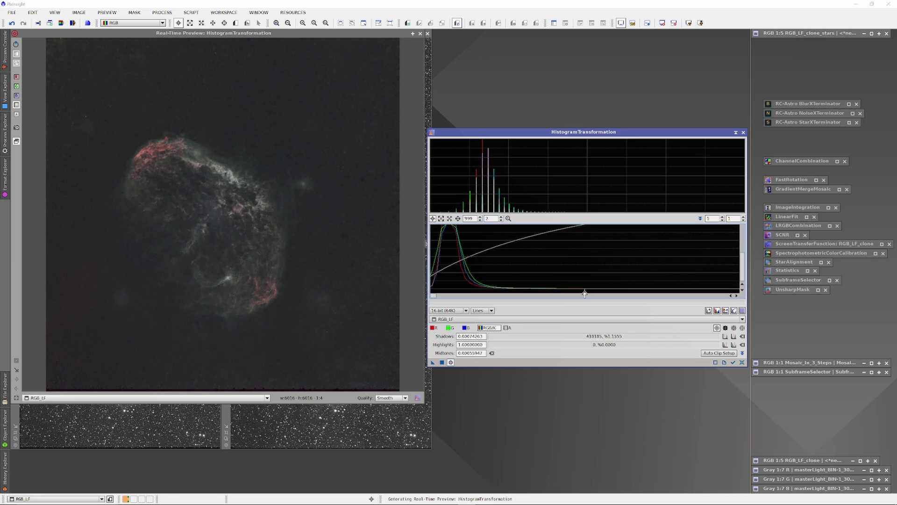
# Step: Apply the stretch to RGB_LF, minimise it, and duplicate the L image as L_clone
pyautogui.click(421, 33)
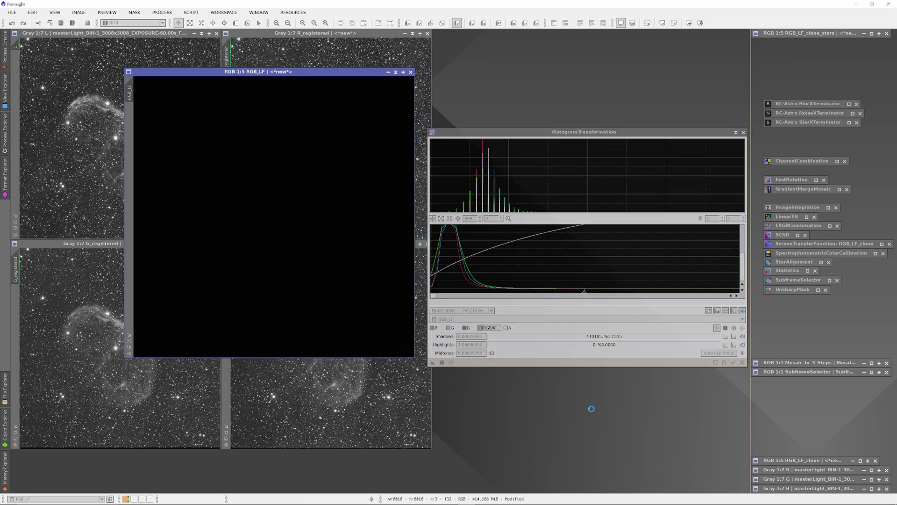
pyautogui.press('F5')
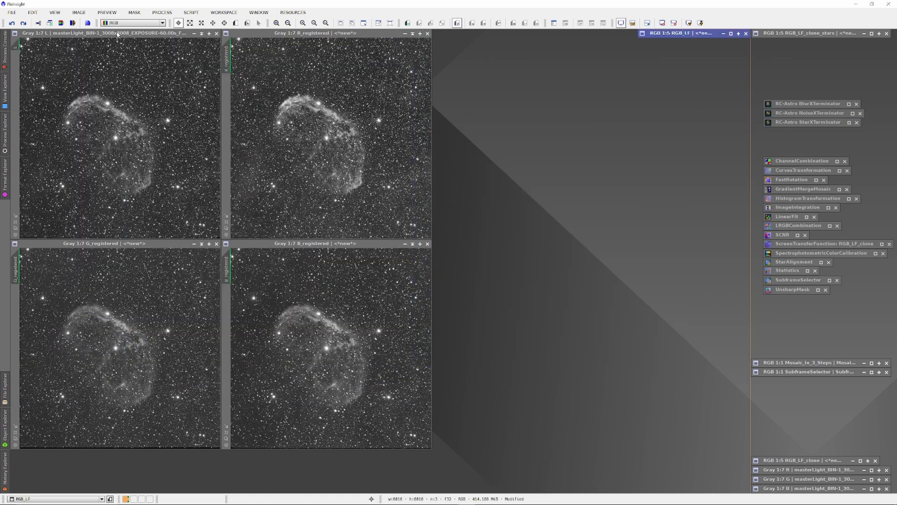
pyautogui.click(118, 35)
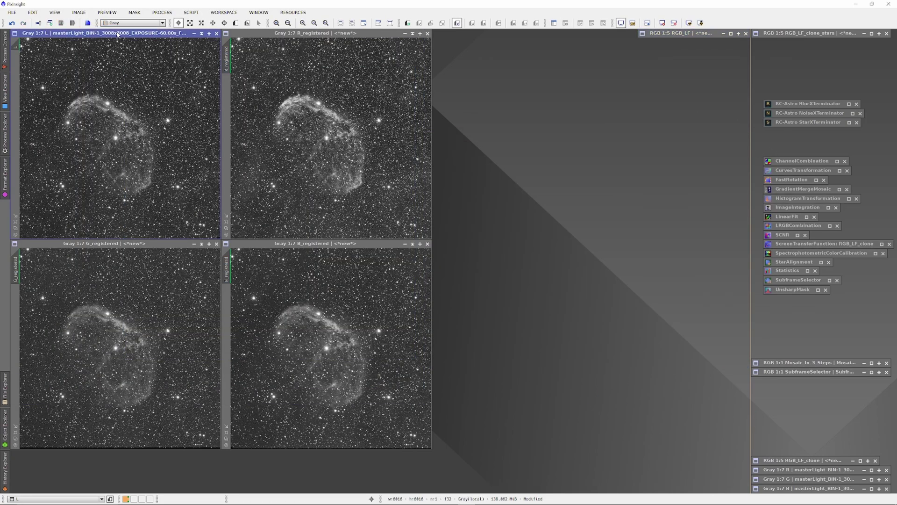
pyautogui.moveTo(16, 49); pyautogui.dragTo(121, 91)
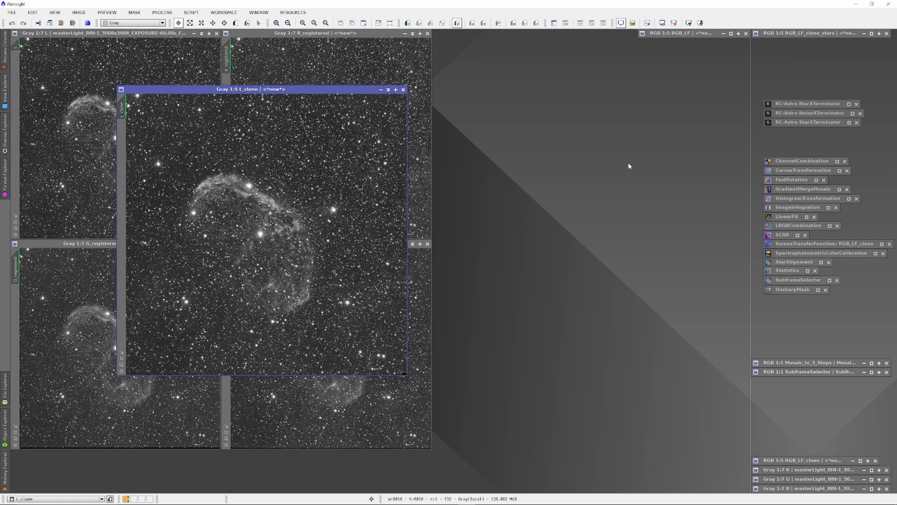
# Step: Apply the saved HistogramTransformation stretch to L_clone
pyautogui.doubleClick(785, 247)
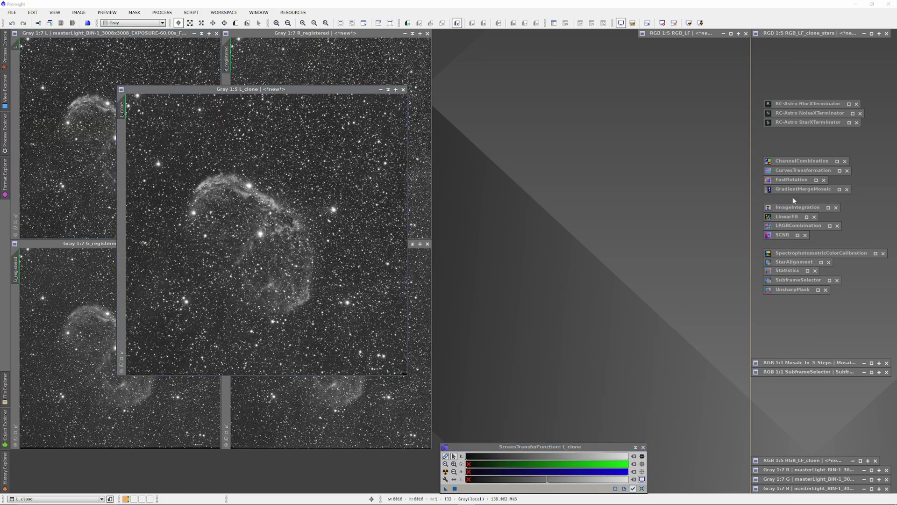
pyautogui.doubleClick(792, 198)
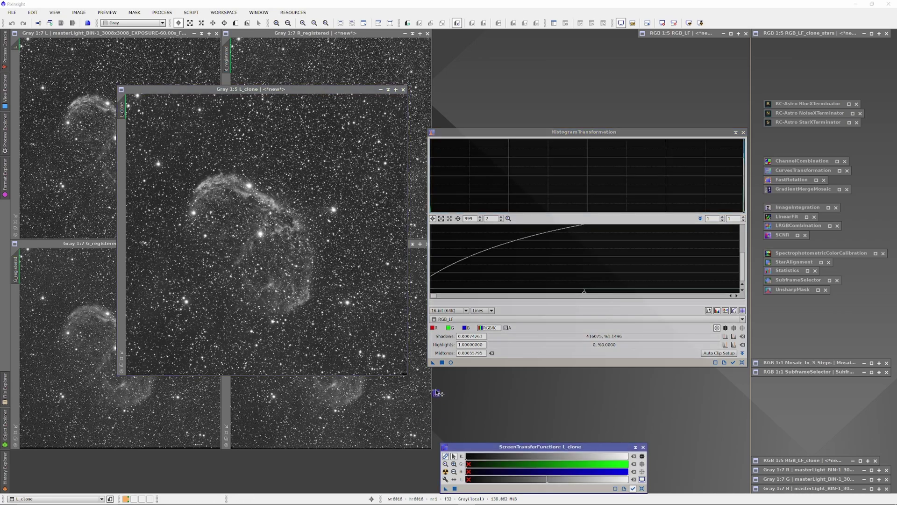
pyautogui.moveTo(438, 362); pyautogui.dragTo(330, 351)
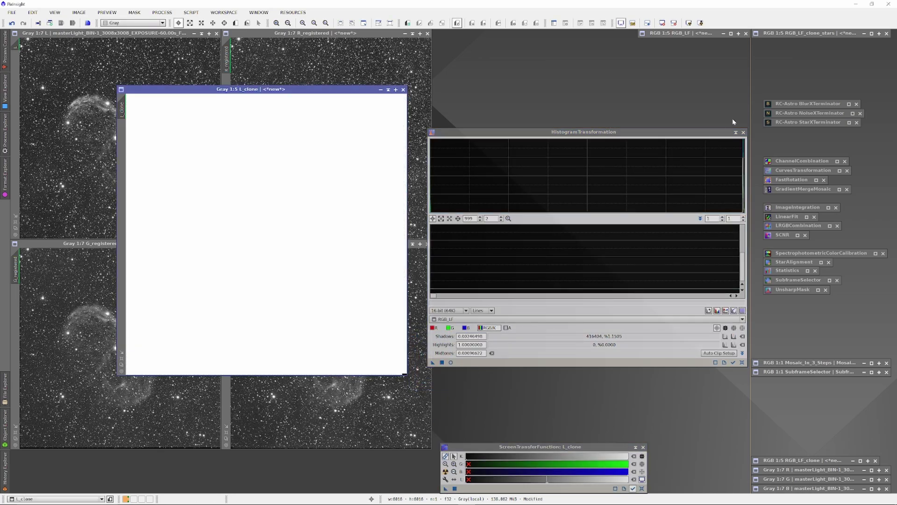
pyautogui.click(755, 143)
pyautogui.click(636, 447)
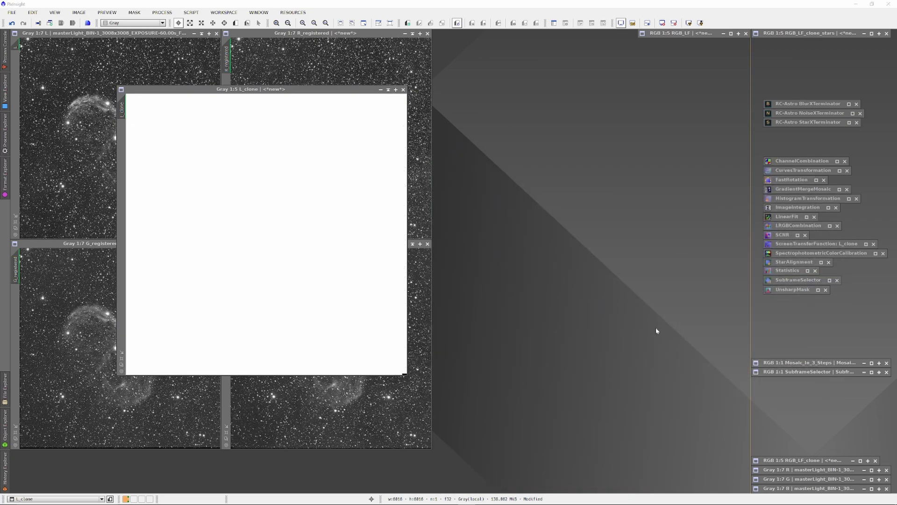
# Step: Reset L_clone's screen stretch and denoise it with NoiseXTerminator
pyautogui.click(319, 93)
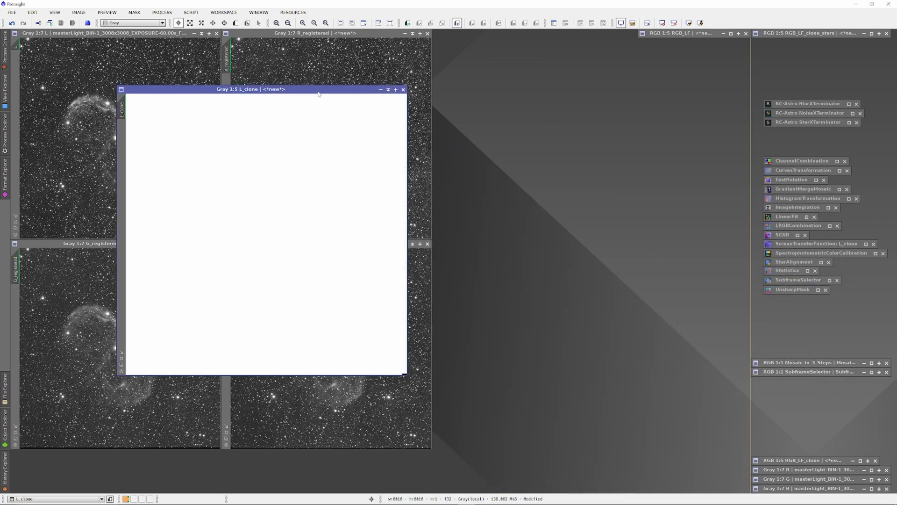
pyautogui.hotkey('ctrl', 'F12')
pyautogui.doubleClick(785, 115)
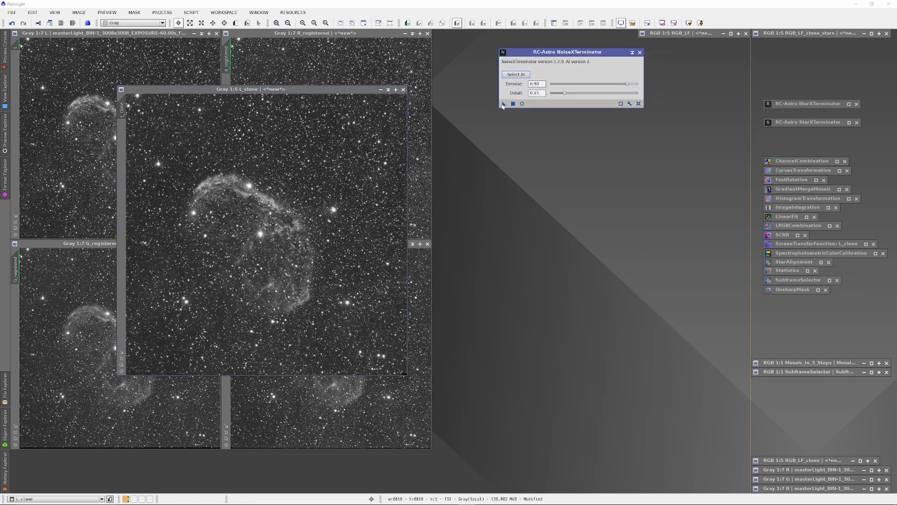
pyautogui.moveTo(504, 105); pyautogui.dragTo(360, 151)
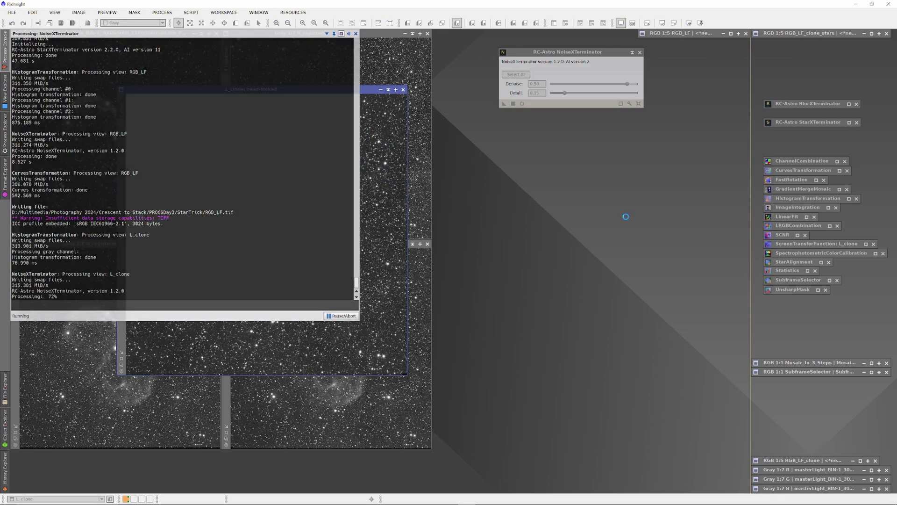
pyautogui.click(632, 52)
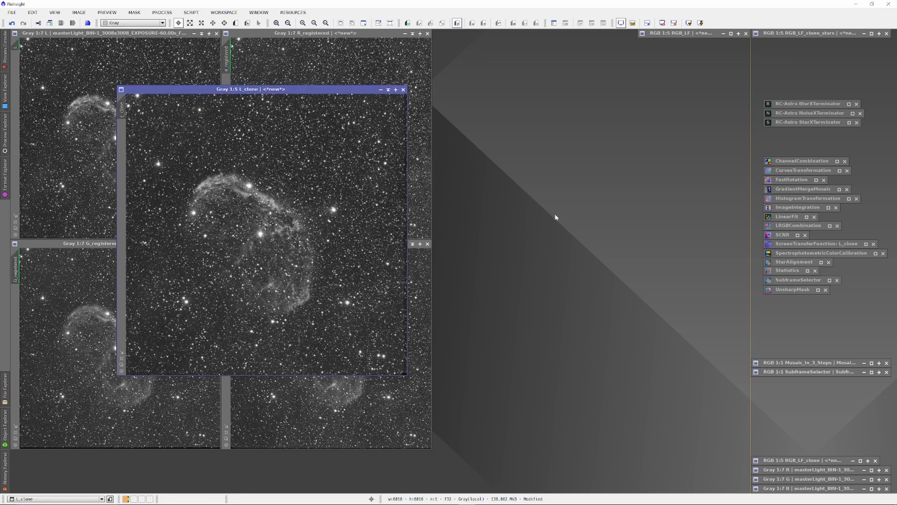
# Step: Run StarXTerminator on L_clone with Generate Star Image and Unscreen Stars ticked
pyautogui.doubleClick(808, 123)
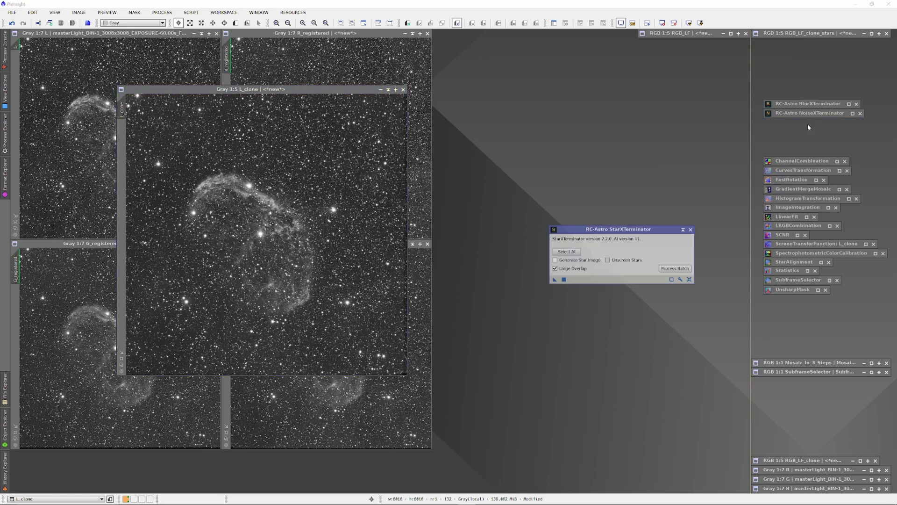
pyautogui.click(575, 294)
pyautogui.click(515, 284)
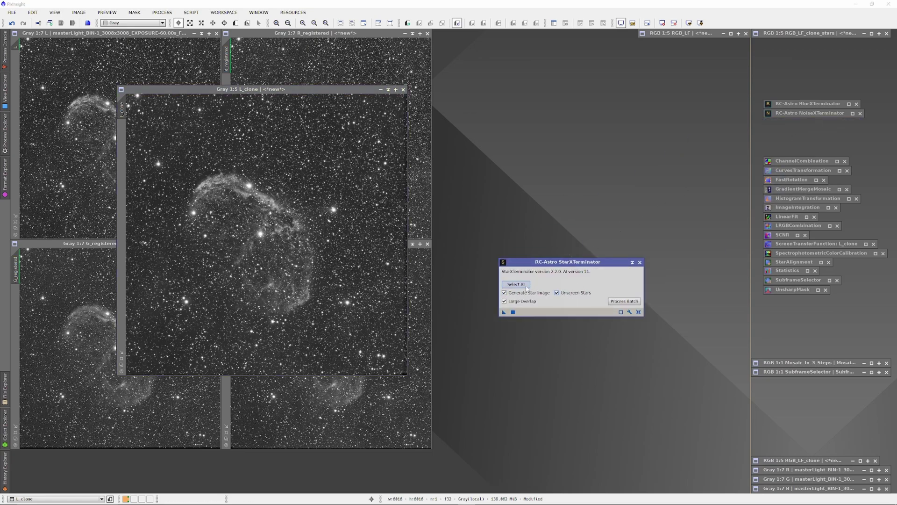
pyautogui.press('Escape')
pyautogui.click(503, 312)
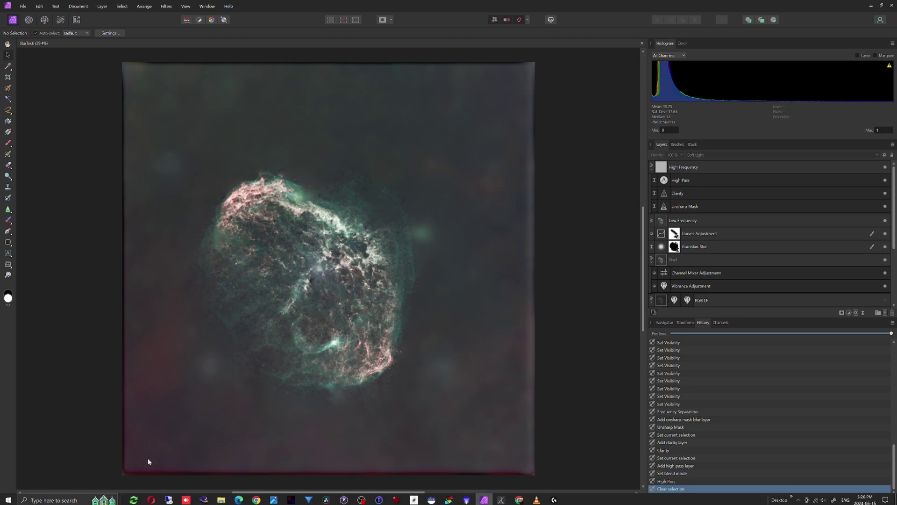
# Step: Place RGB_LF_clone_stars.tif from the StarTrick folder and resize it to fill the canvas
pyautogui.moveTo(222, 501)
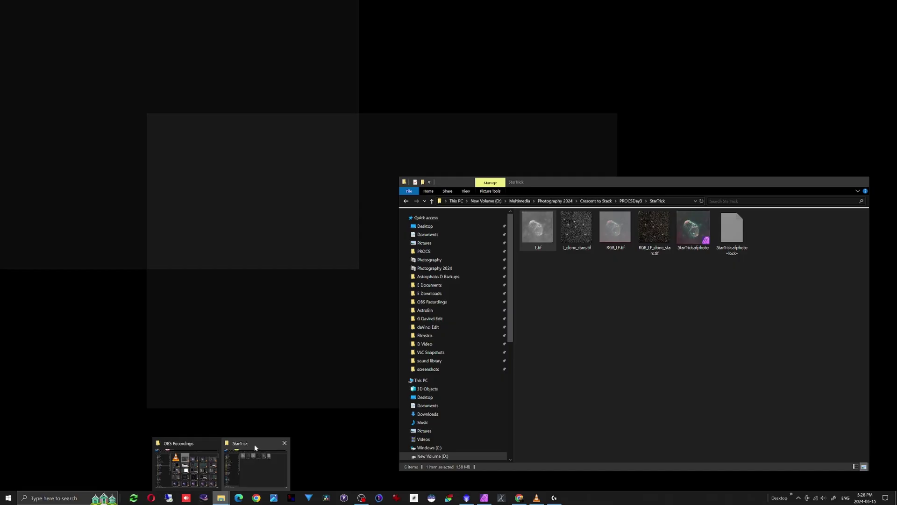
pyautogui.click(235, 445)
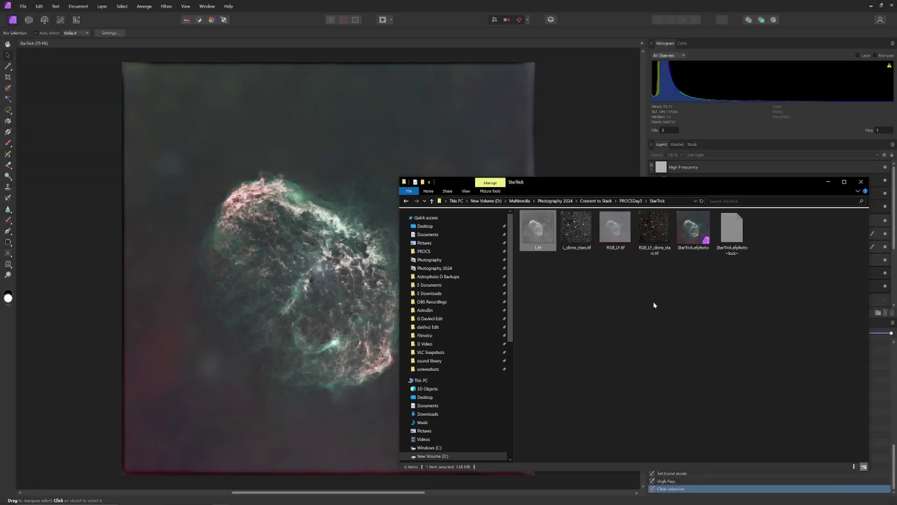
pyautogui.click(651, 228)
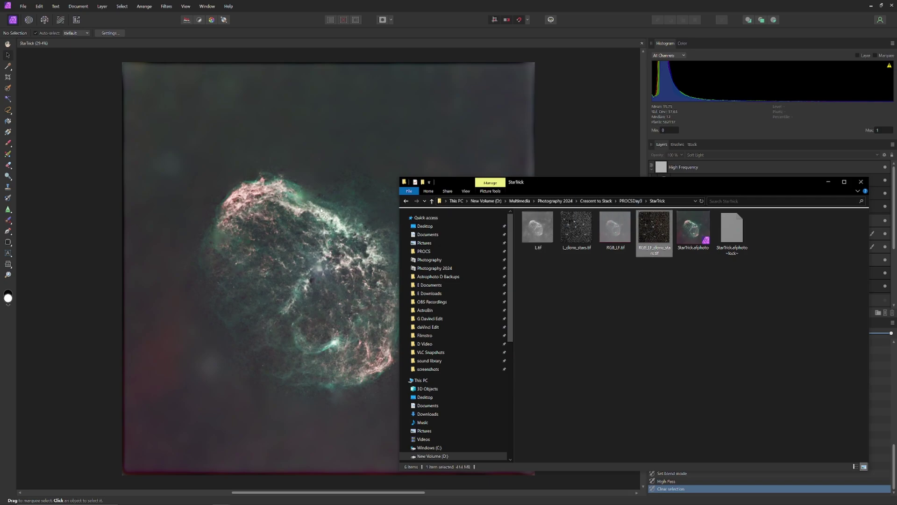
pyautogui.moveTo(20, 74); pyautogui.dragTo(21, 75)
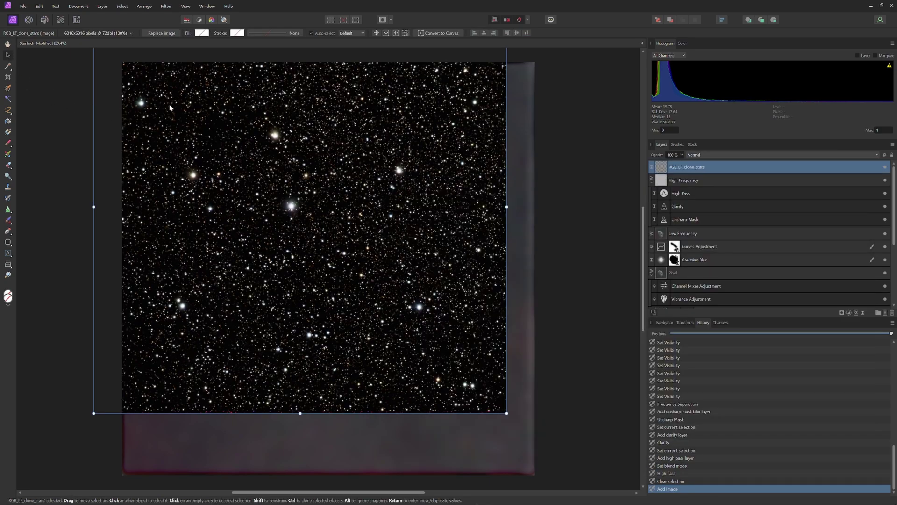
pyautogui.moveTo(171, 106); pyautogui.dragTo(199, 167)
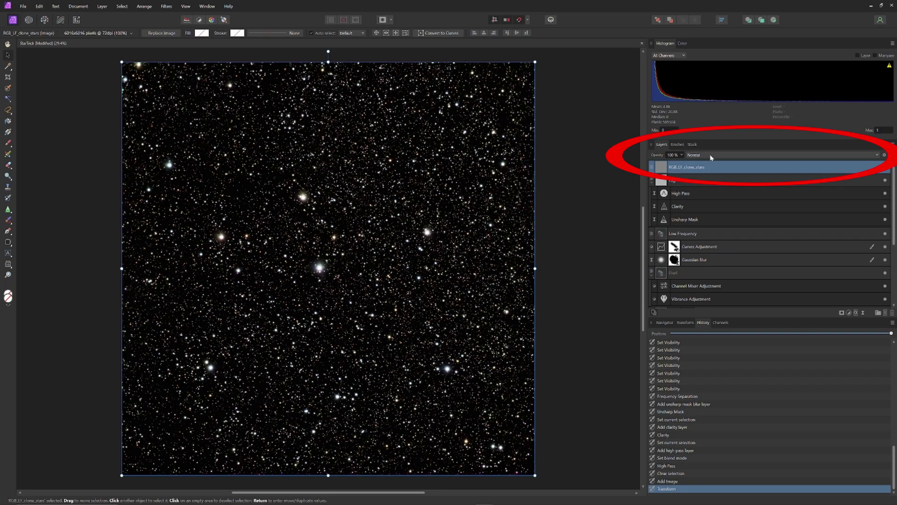
# Step: Set the star layer's blend mode to Screen and add a Curves adjustment
pyautogui.click(711, 156)
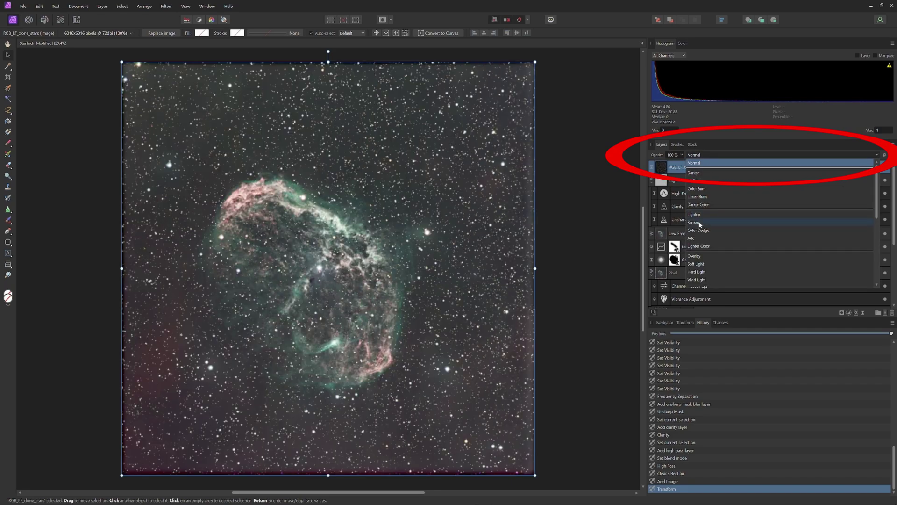
pyautogui.click(699, 221)
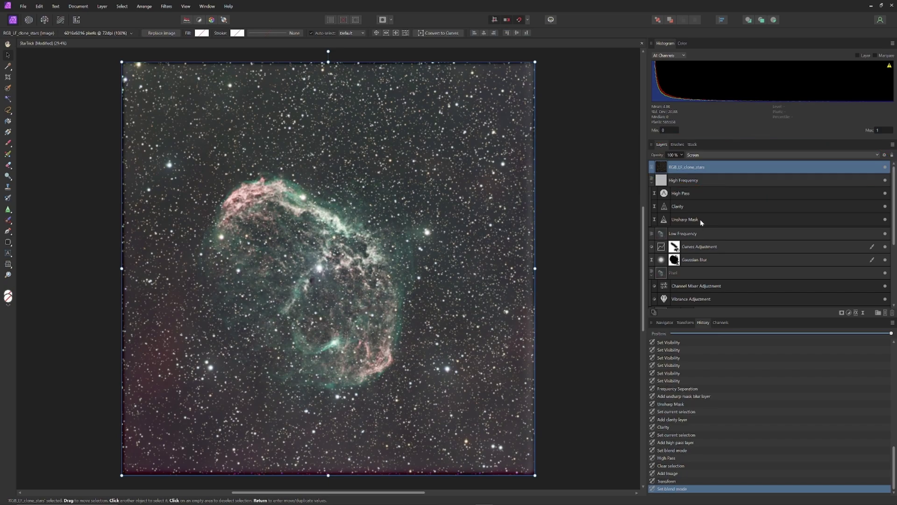
pyautogui.click(855, 313)
pyautogui.click(836, 399)
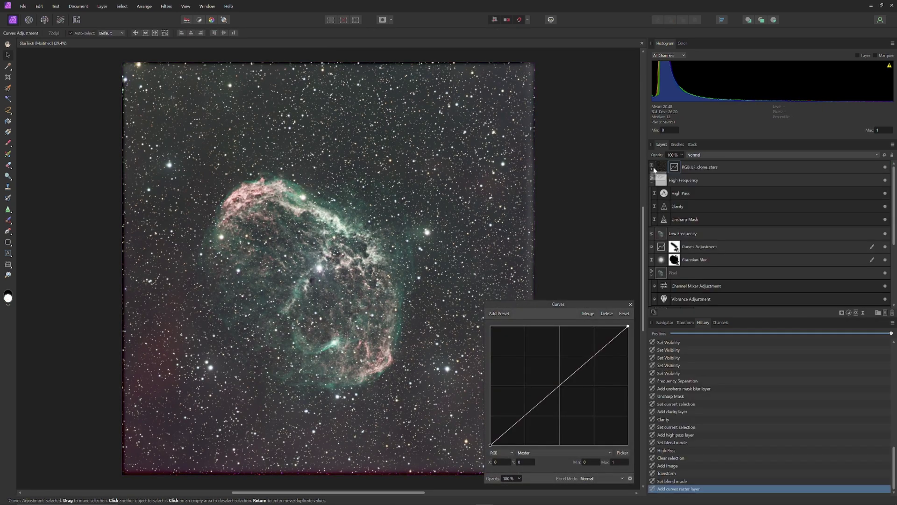
# Step: Bend the Curves master curve down to about 0.272/0.176 to dim the stars
pyautogui.click(516, 425)
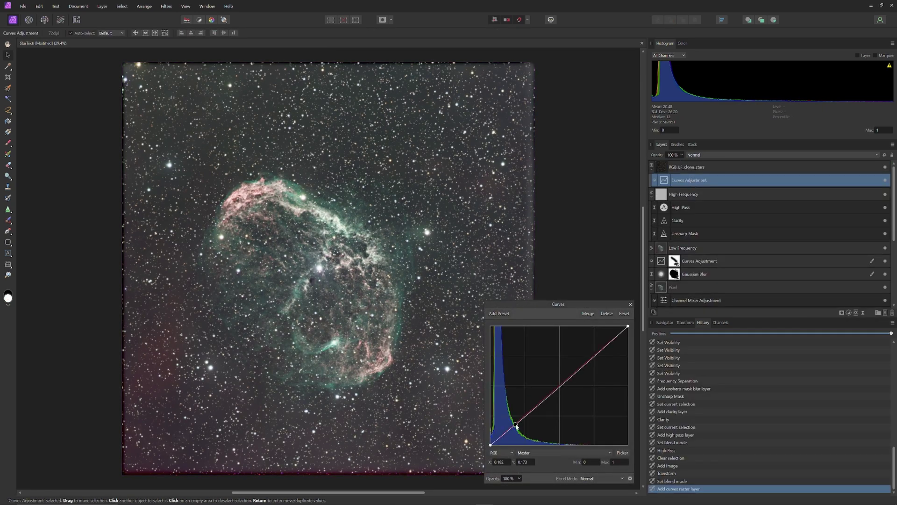
pyautogui.moveTo(516, 425); pyautogui.dragTo(529, 426)
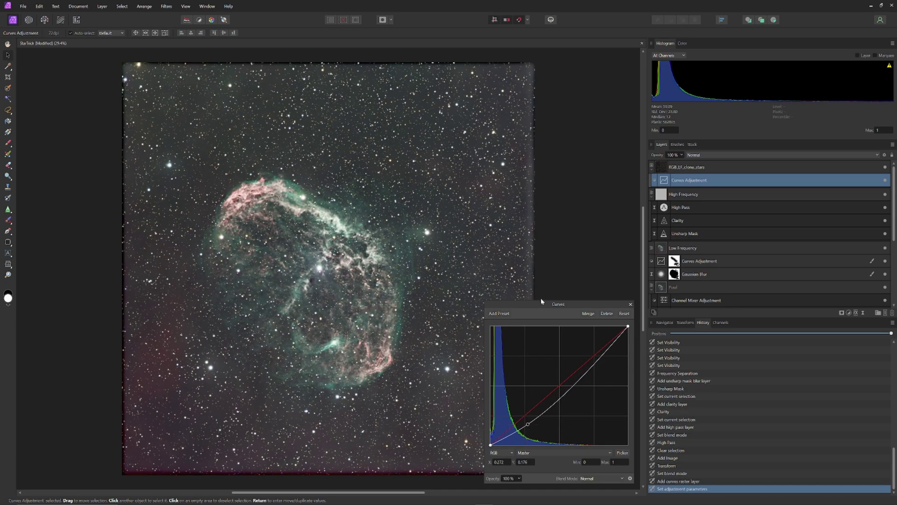
pyautogui.moveTo(540, 302); pyautogui.dragTo(660, 286)
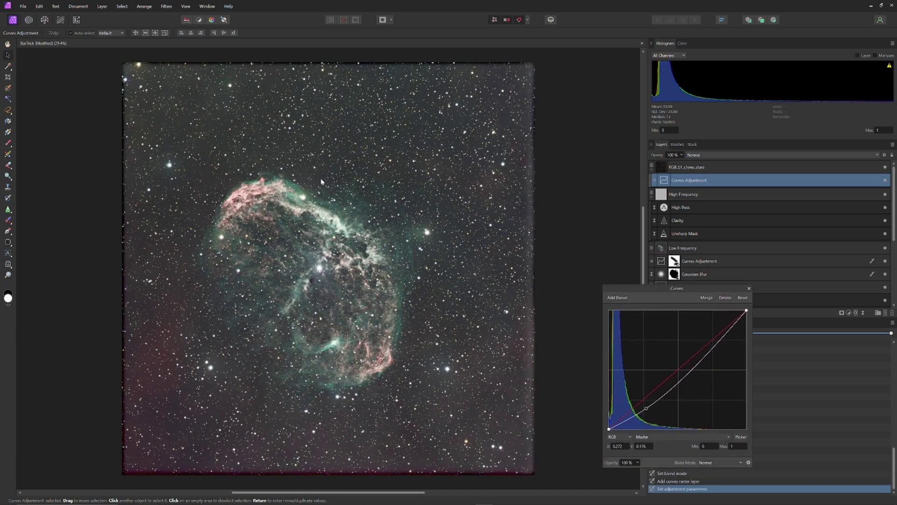
pyautogui.click(749, 288)
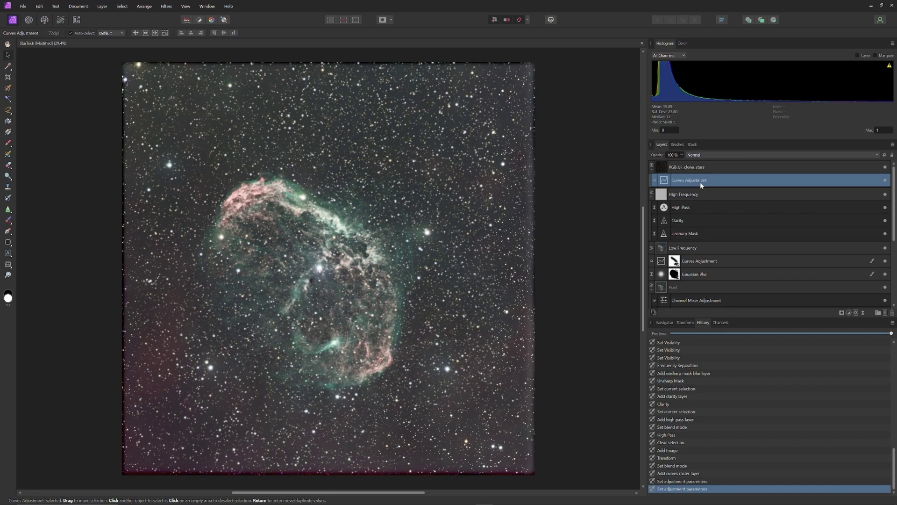
pyautogui.rightClick(701, 185)
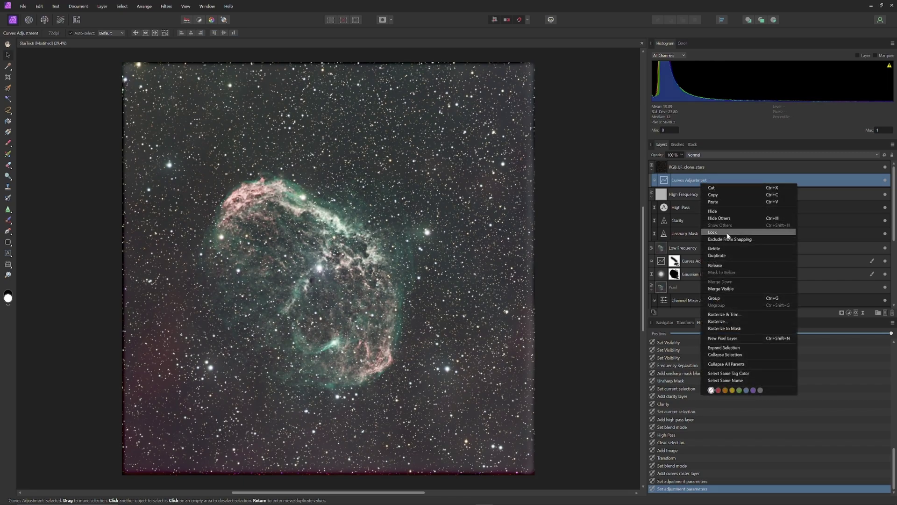
# Step: Delete the Curves adjustment and switch the star layer's blend mode to Color Dodge
pyautogui.click(720, 249)
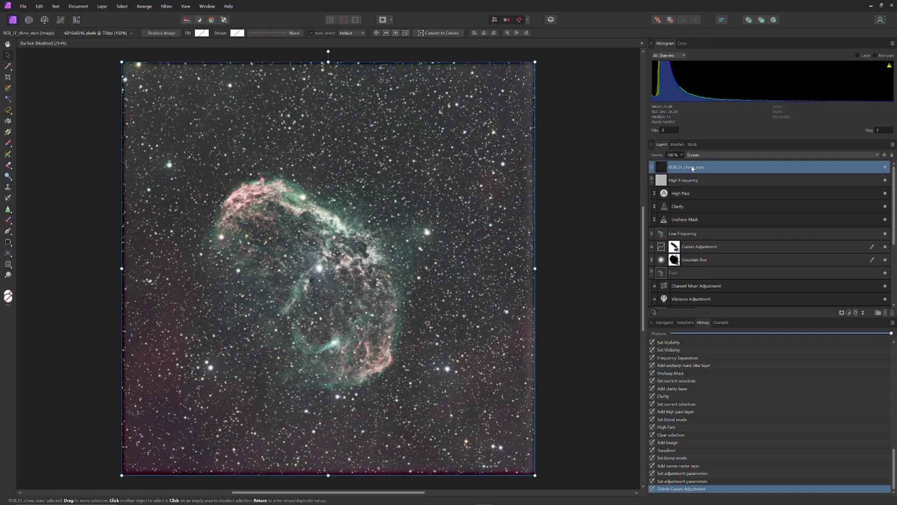
pyautogui.click(699, 155)
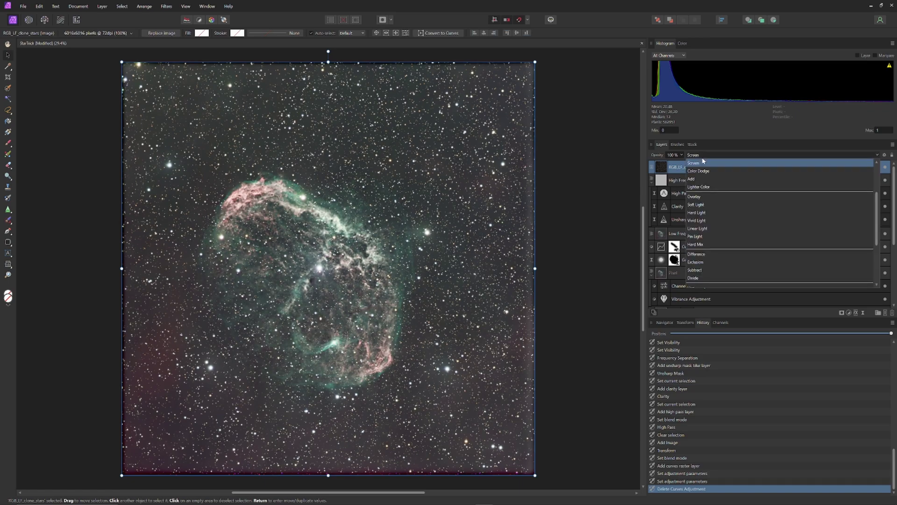
pyautogui.scroll(3, 702, 157)
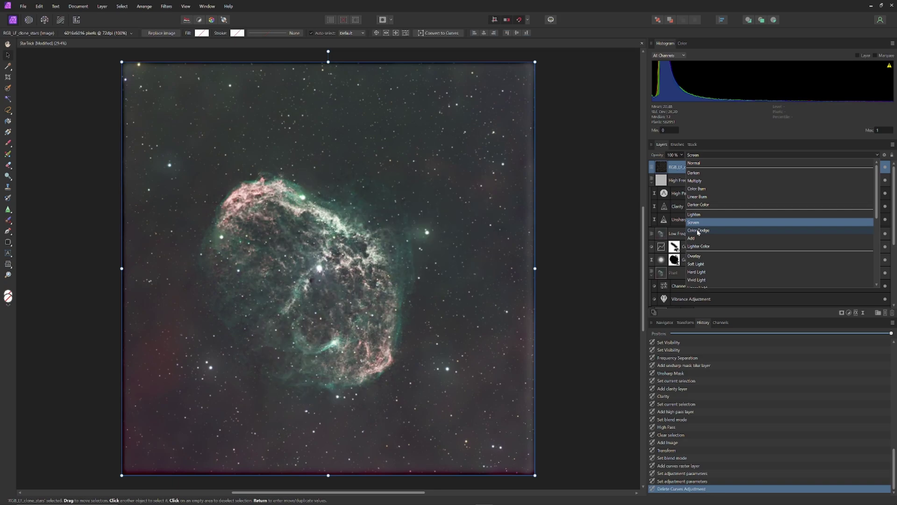
pyautogui.click(697, 230)
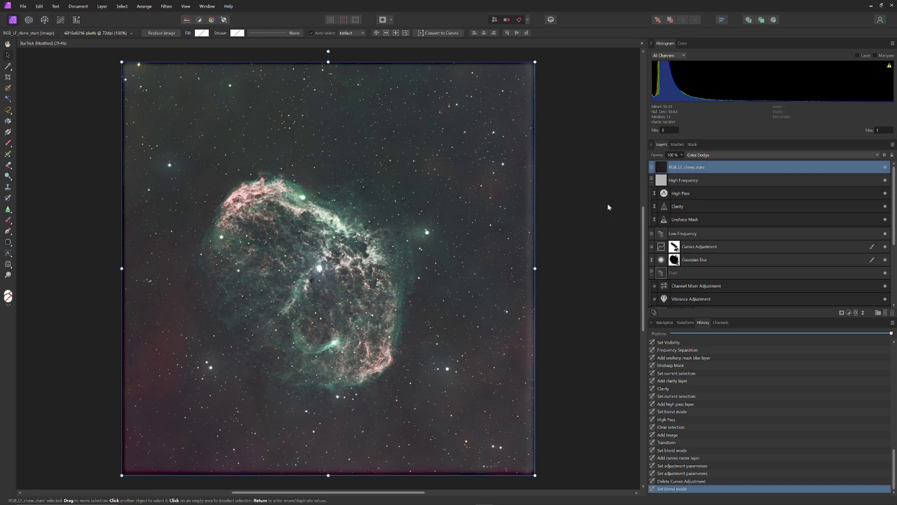
# Step: Duplicate the star layer and set the copy to Screen mode at 25% opacity
pyautogui.rightClick(721, 171)
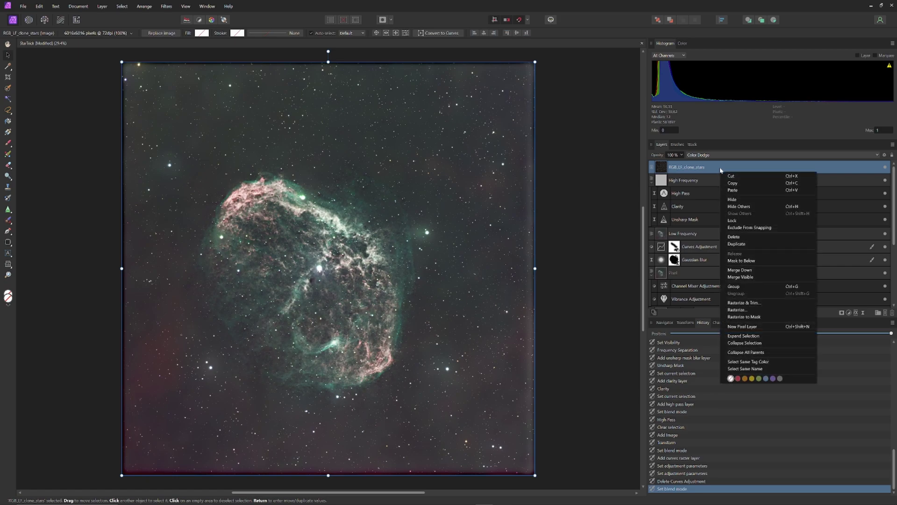
pyautogui.click(736, 244)
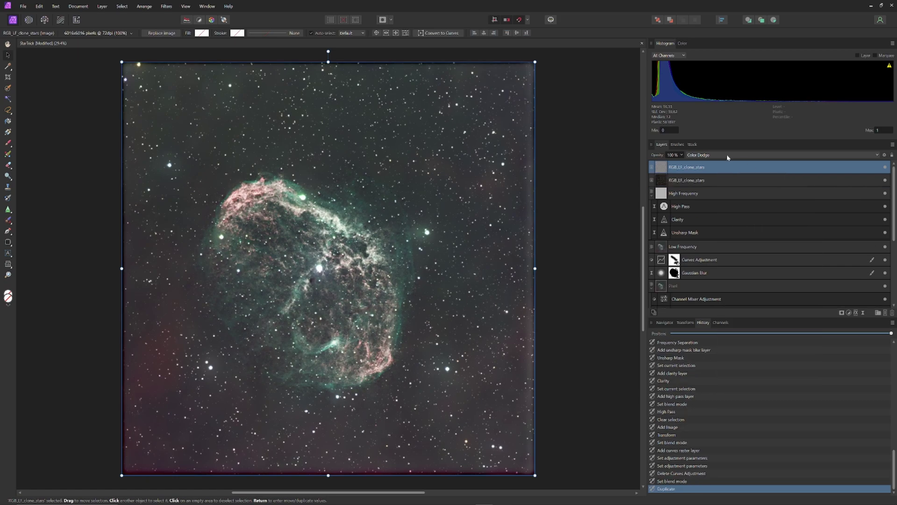
pyautogui.click(759, 155)
pyautogui.click(731, 180)
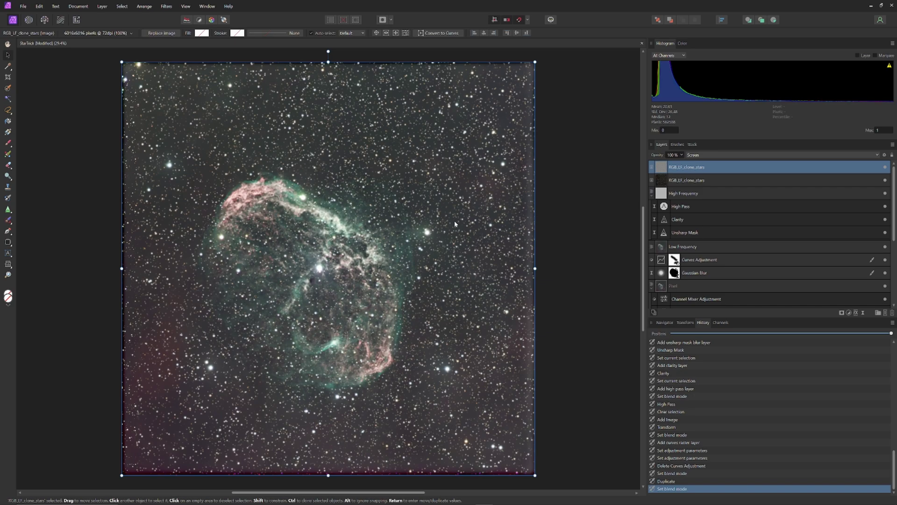
pyautogui.moveTo(681, 155); pyautogui.dragTo(646, 165)
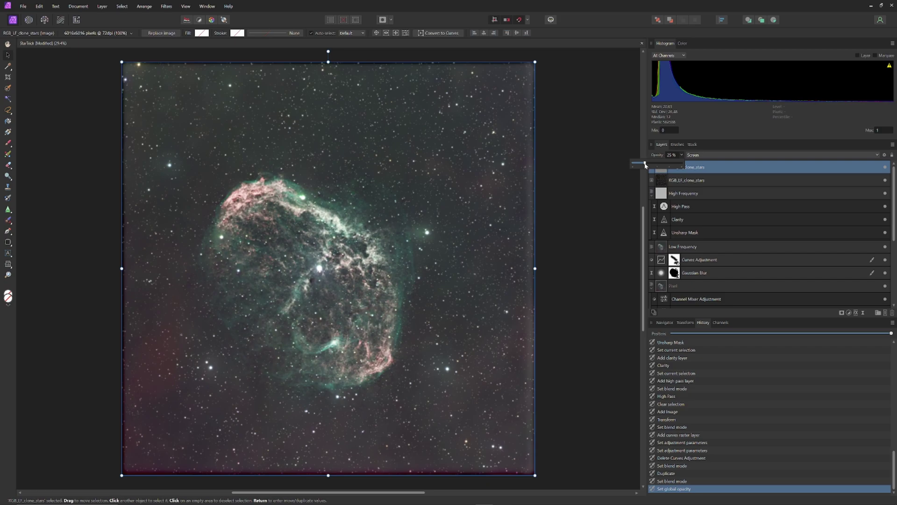